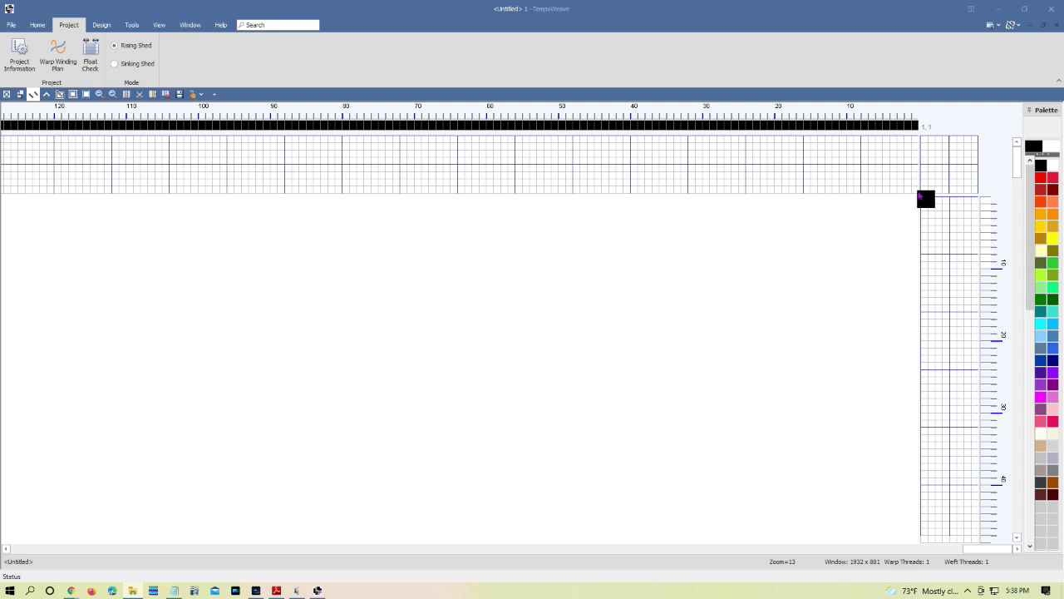
# Step: Draw a straight diagonal threading run across shafts 8 to 1 and add a palette colour swatch
pyautogui.moveTo(919, 194); pyautogui.dragTo(864, 142)
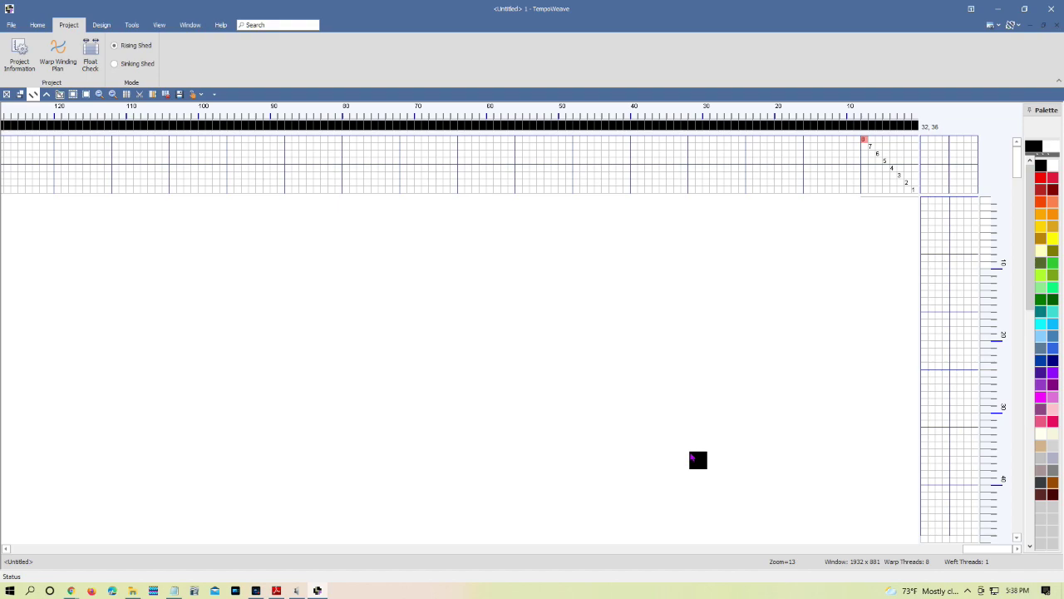
pyautogui.moveTo(692, 456); pyautogui.dragTo(1036, 208)
# Step: Colour the warp threads light grey and tie the first shaft to a treadle
pyautogui.moveTo(1052, 440); pyautogui.dragTo(867, 131)
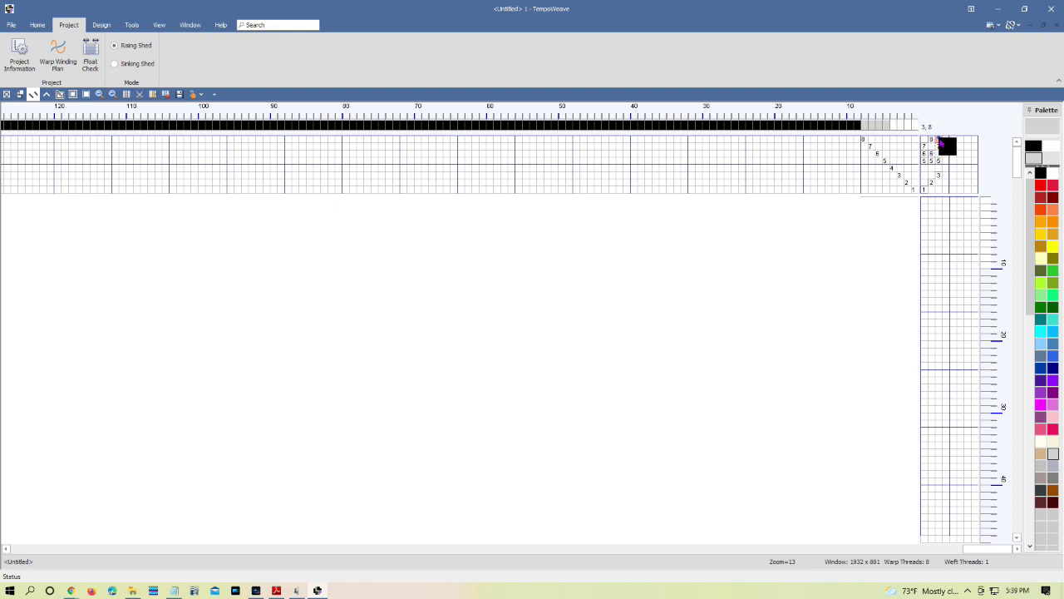
pyautogui.click(938, 138)
# Step: Finish the tie-up for treadle 6, tying shafts 6, 2 and 1
pyautogui.click(953, 188)
pyautogui.click(960, 154)
pyautogui.click(960, 168)
pyautogui.click(962, 183)
pyautogui.click(961, 191)
# Step: Tie up treadles 7 and 8, then treadle picks 1 to 8 in a diagonal run
pyautogui.click(966, 147)
pyautogui.moveTo(968, 171); pyautogui.dragTo(967, 178)
pyautogui.click(969, 191)
pyautogui.moveTo(979, 170); pyautogui.dragTo(977, 176)
pyautogui.click(974, 182)
pyautogui.moveTo(924, 202); pyautogui.dragTo(975, 254)
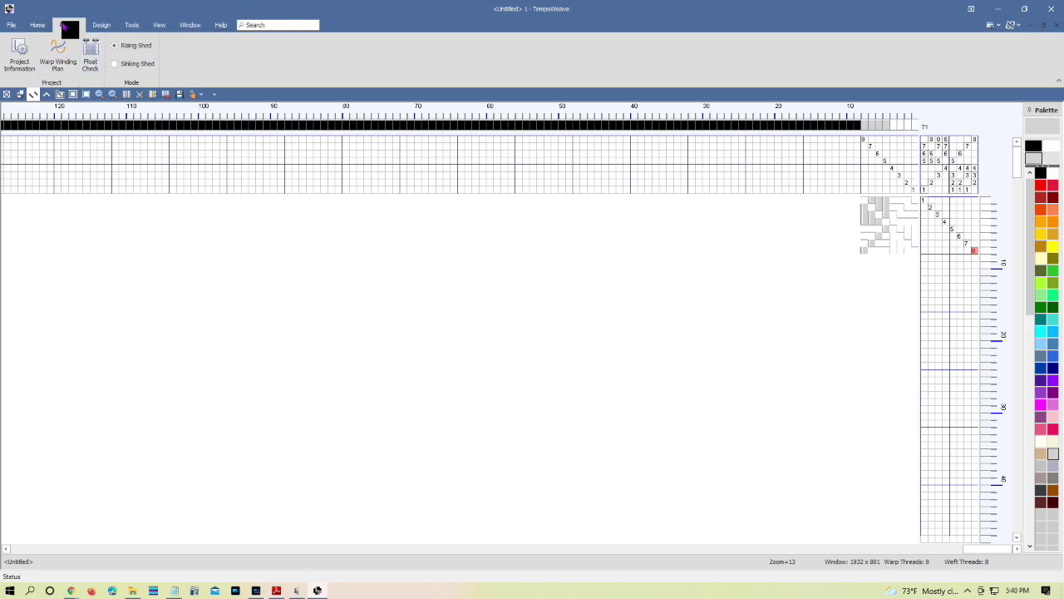
# Step: Save the draft as 'Stricler 227 A.wif' in the My Weaving\TempoWeave folder
pyautogui.click(13, 26)
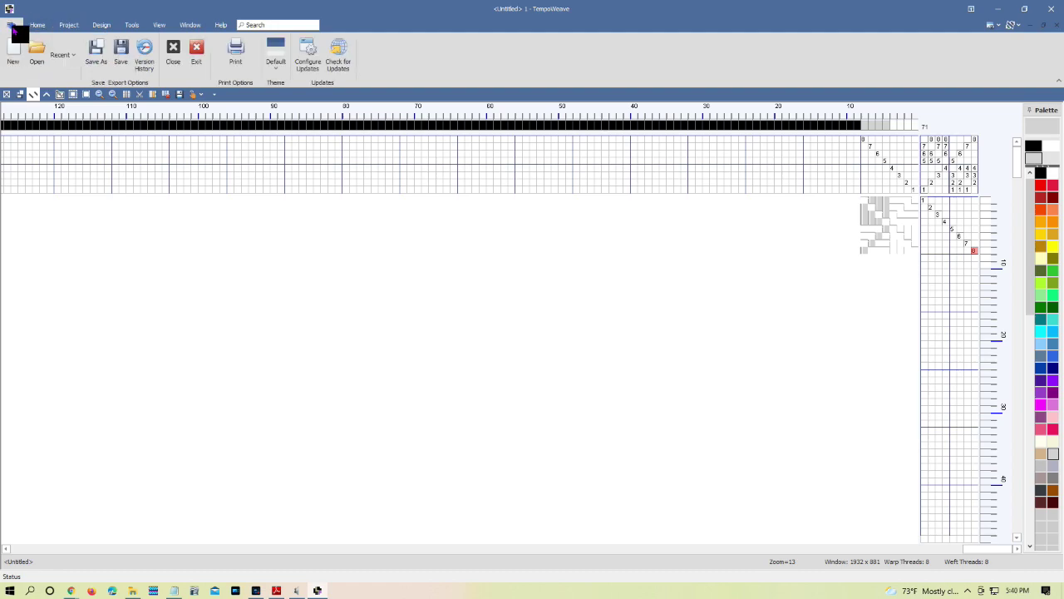
pyautogui.click(104, 61)
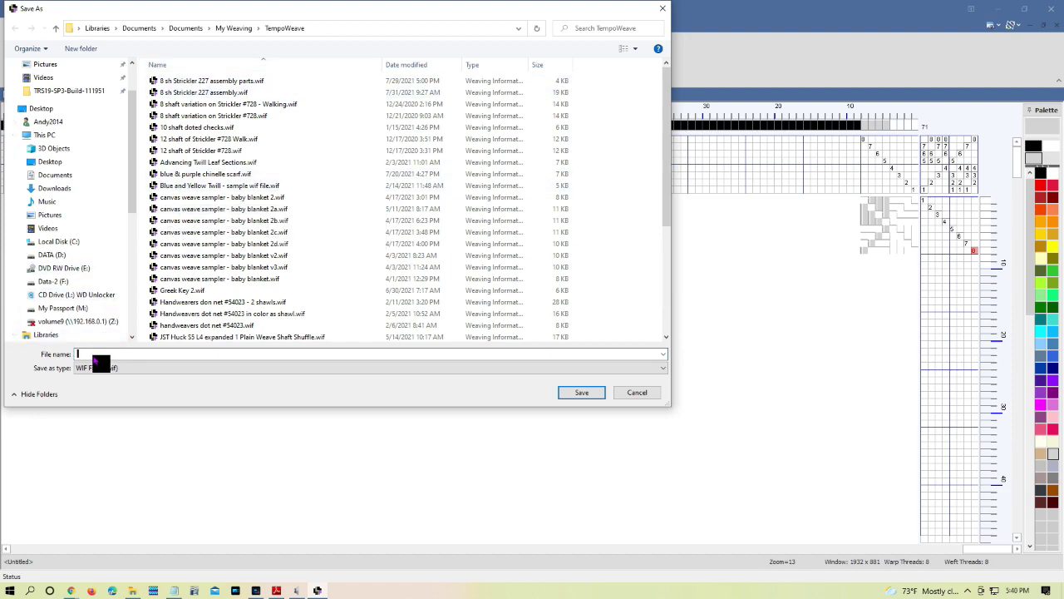
pyautogui.write('St')
pyautogui.write('rickler 227 A')
pyautogui.click(582, 394)
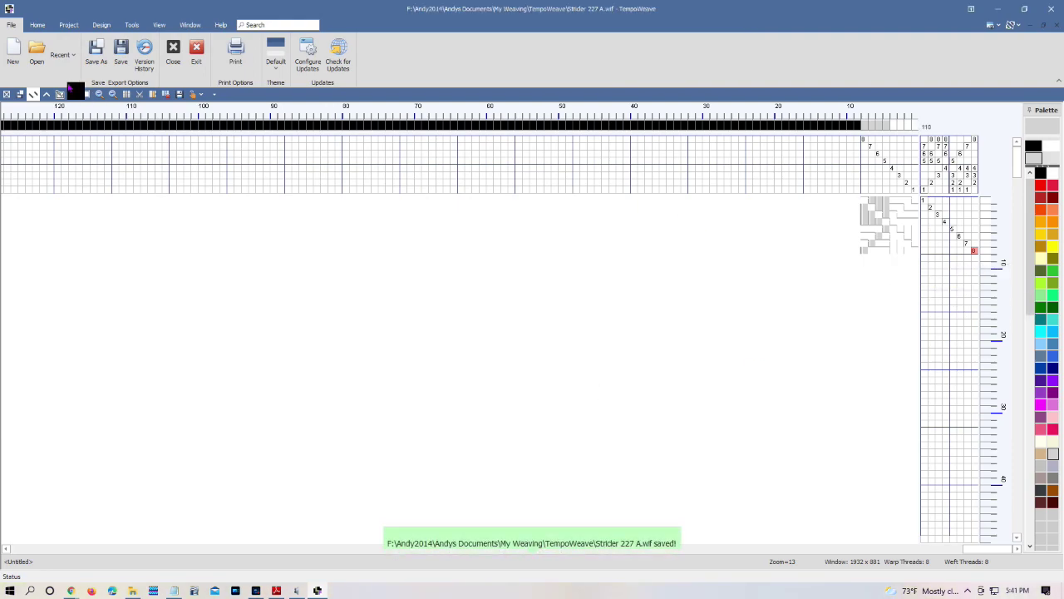
# Step: Zoom in twice and mark threads 1–4 and 5–8 as two threading sections
pyautogui.click(97, 27)
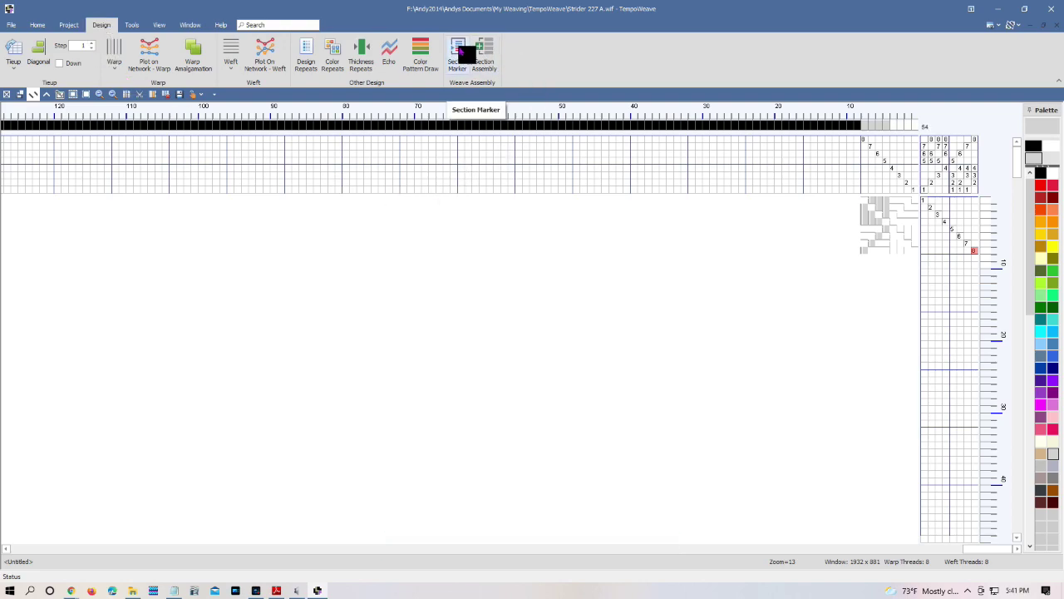
pyautogui.click(113, 94)
pyautogui.click(114, 95)
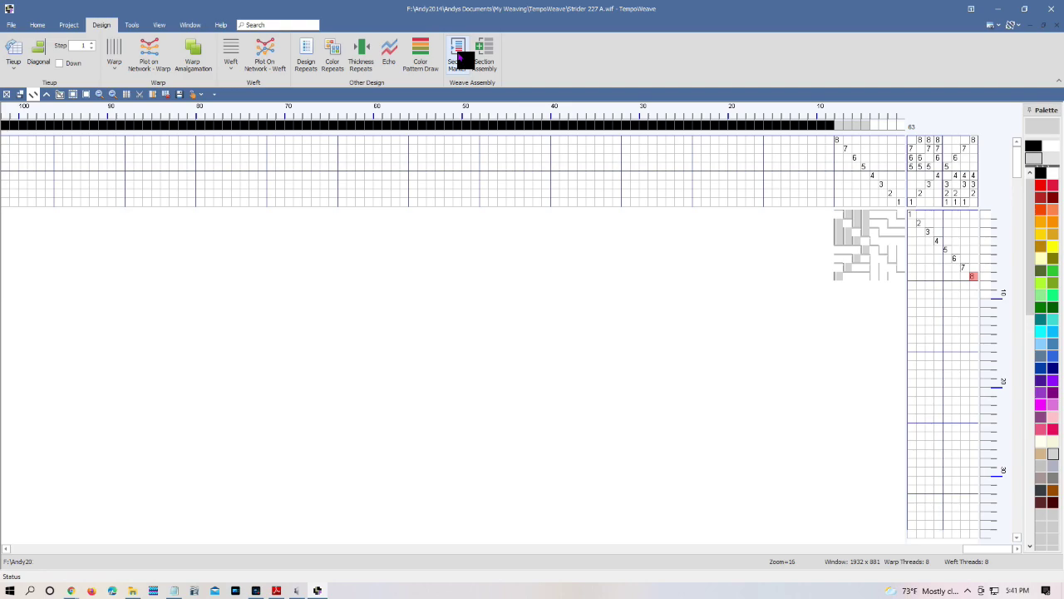
pyautogui.click(461, 56)
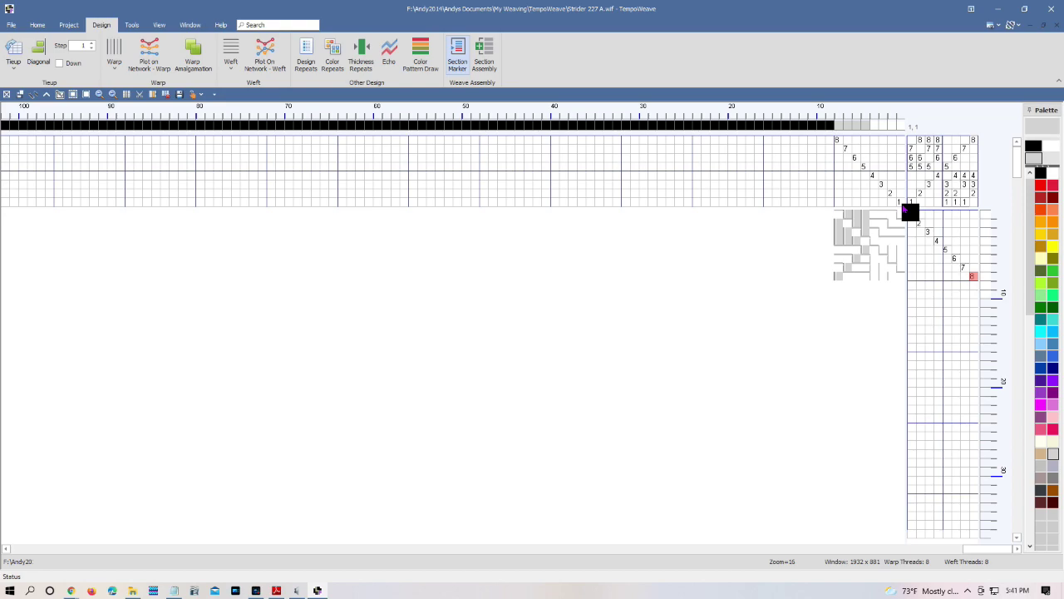
pyautogui.moveTo(904, 210); pyautogui.dragTo(879, 210)
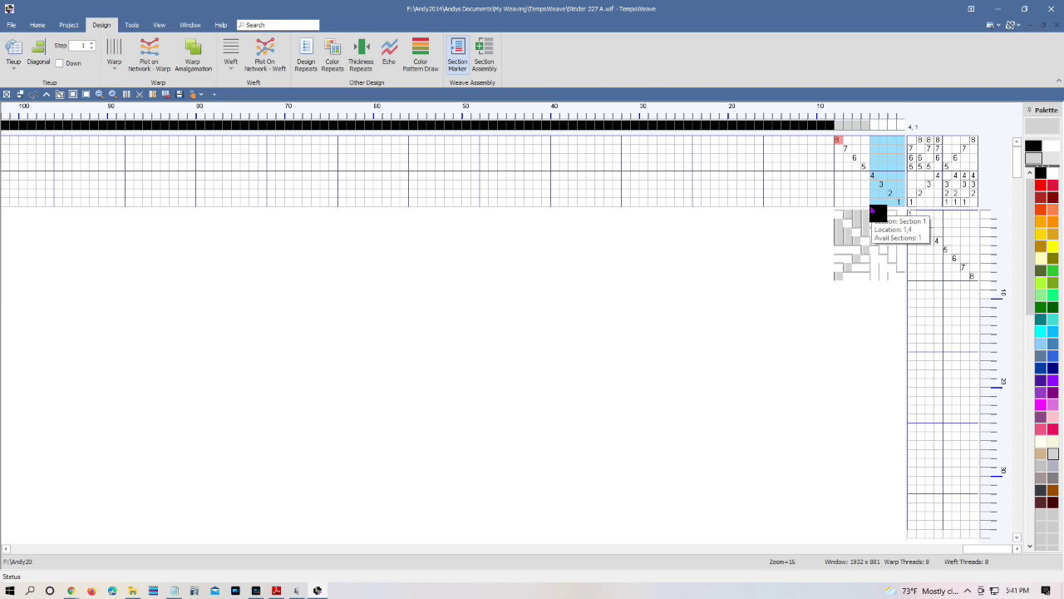
pyautogui.moveTo(870, 211); pyautogui.dragTo(843, 209)
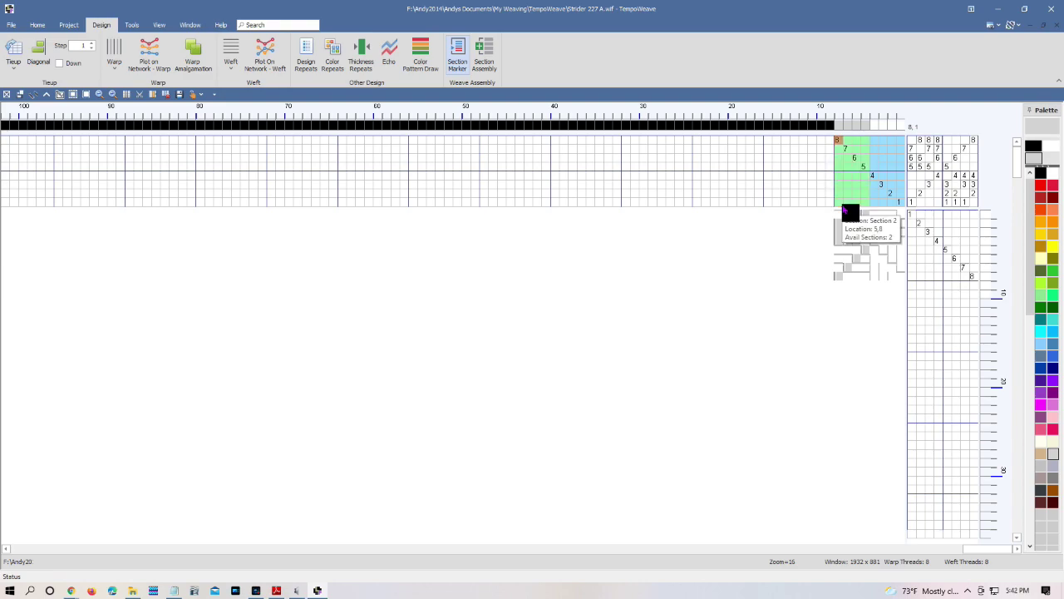
pyautogui.click(890, 174)
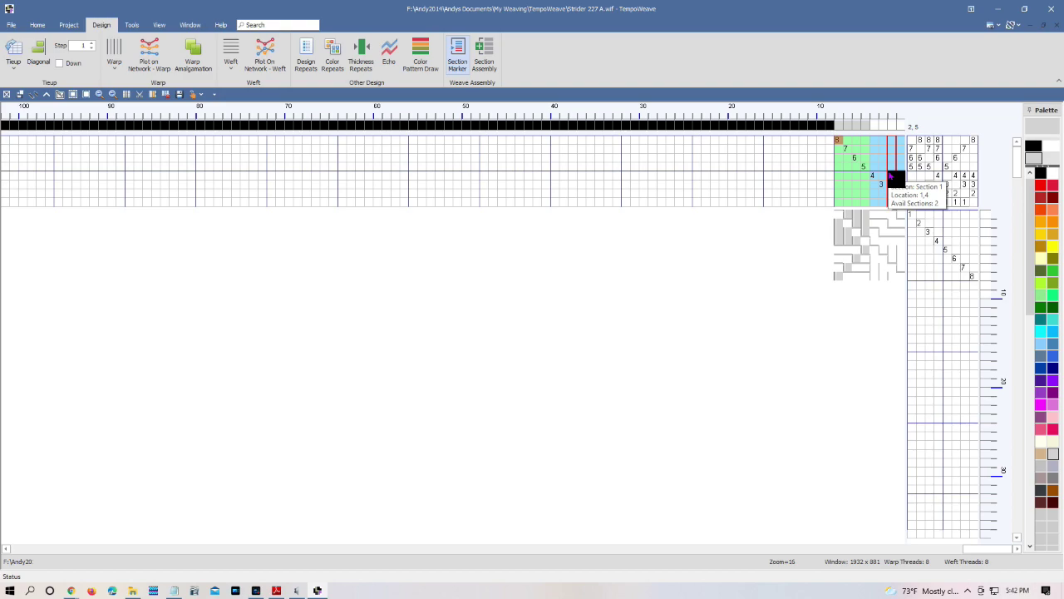
pyautogui.doubleClick(890, 174)
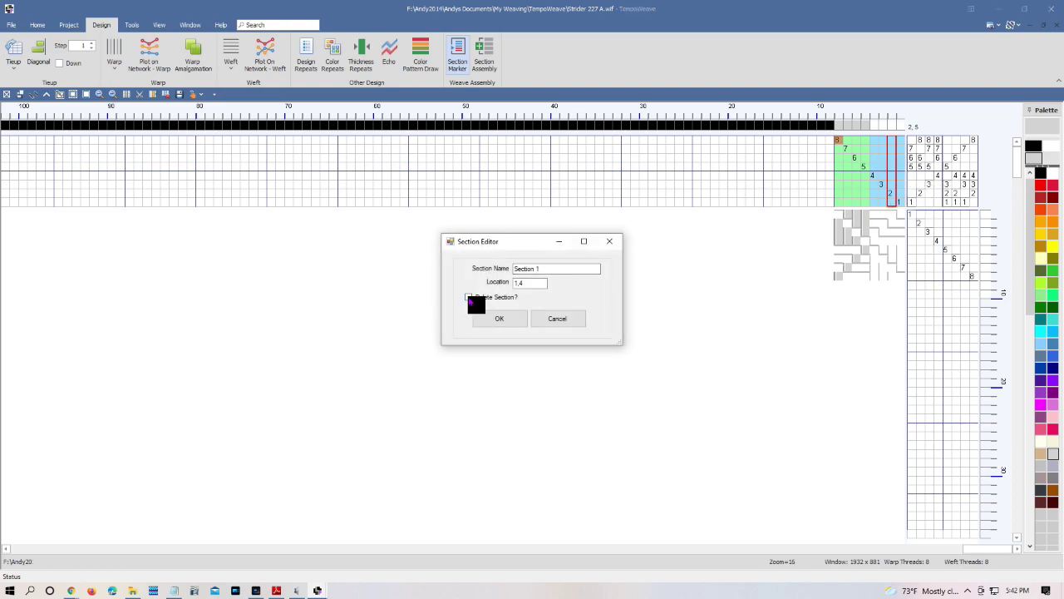
# Step: Rename the first threading section to 'Section A' and the second to 'Section B'
pyautogui.click(545, 268)
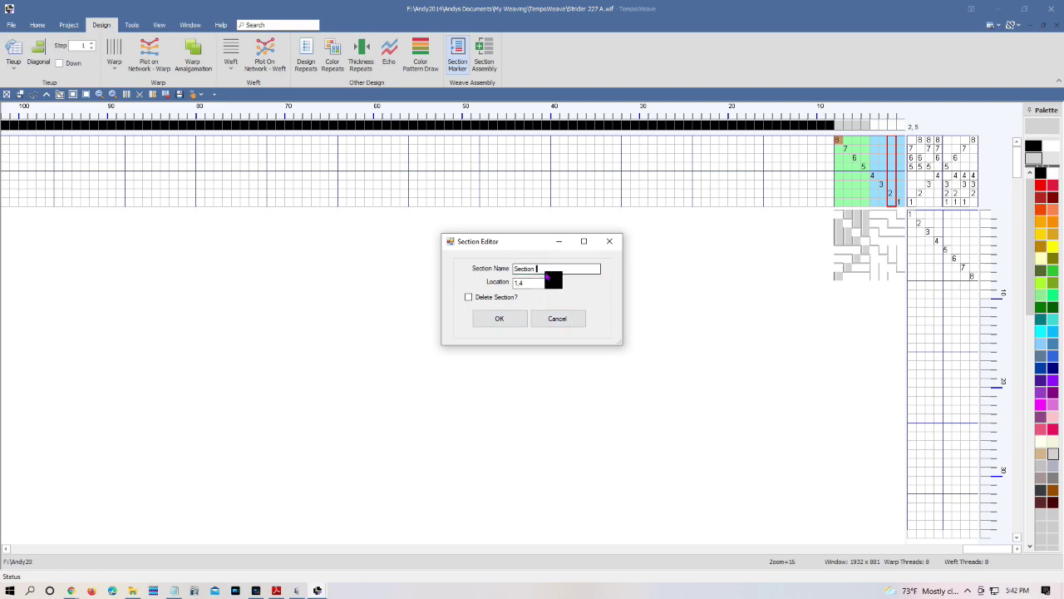
pyautogui.write('A')
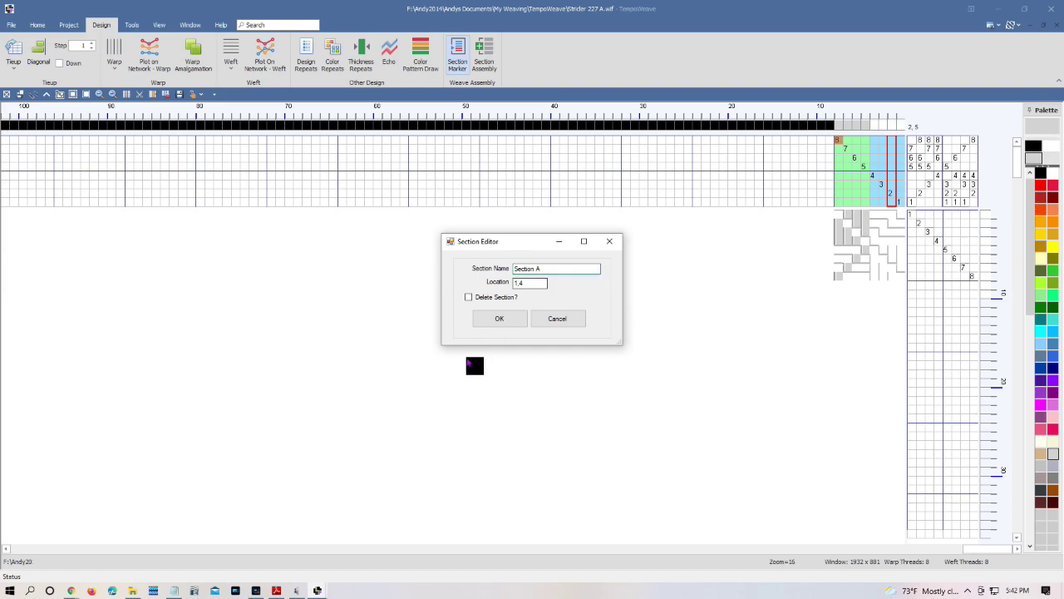
pyautogui.click(511, 322)
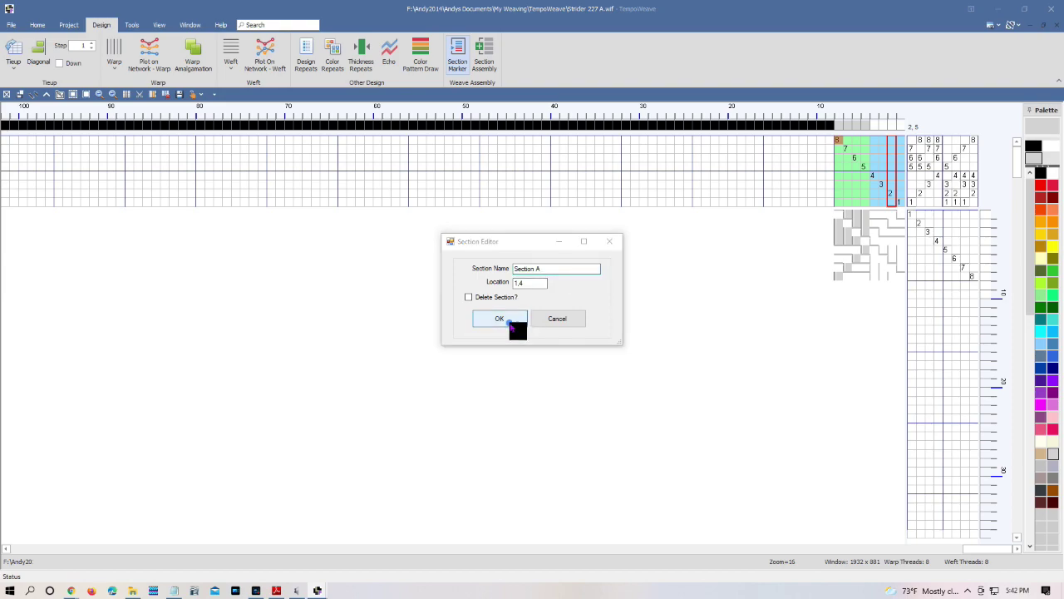
pyautogui.click(852, 187)
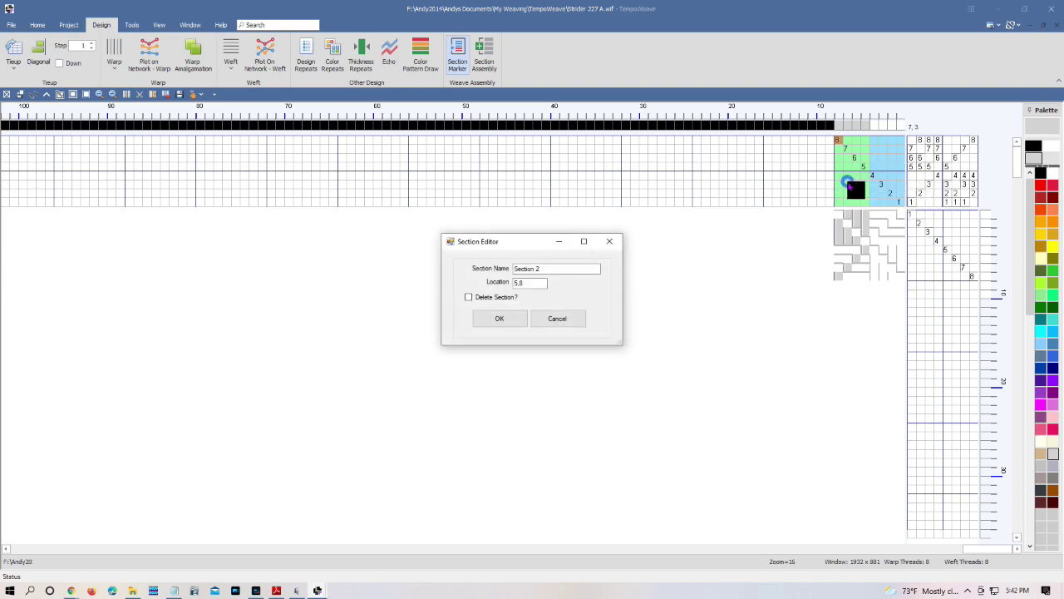
pyautogui.click(552, 269)
pyautogui.press('BackSpace')
pyautogui.click(514, 322)
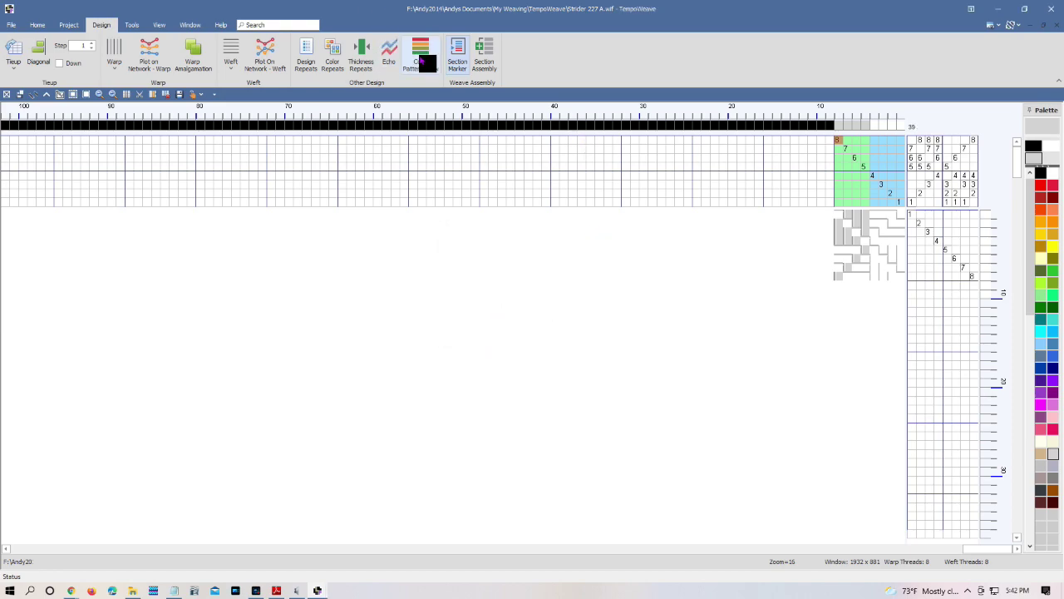
# Step: Open Section Assembly and add a new warp group named 'Border'
pyautogui.click(493, 60)
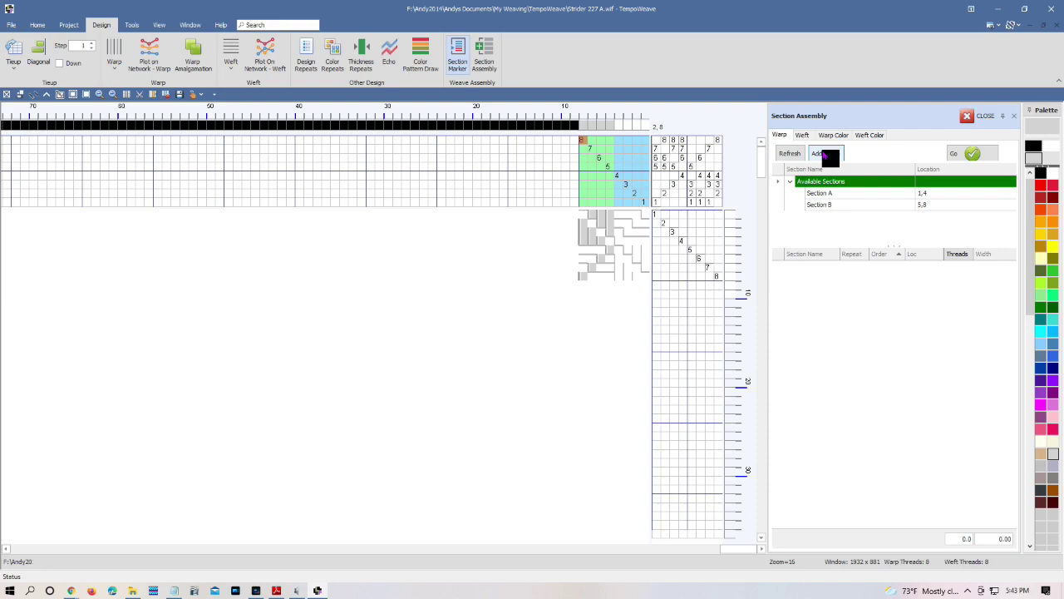
pyautogui.click(823, 154)
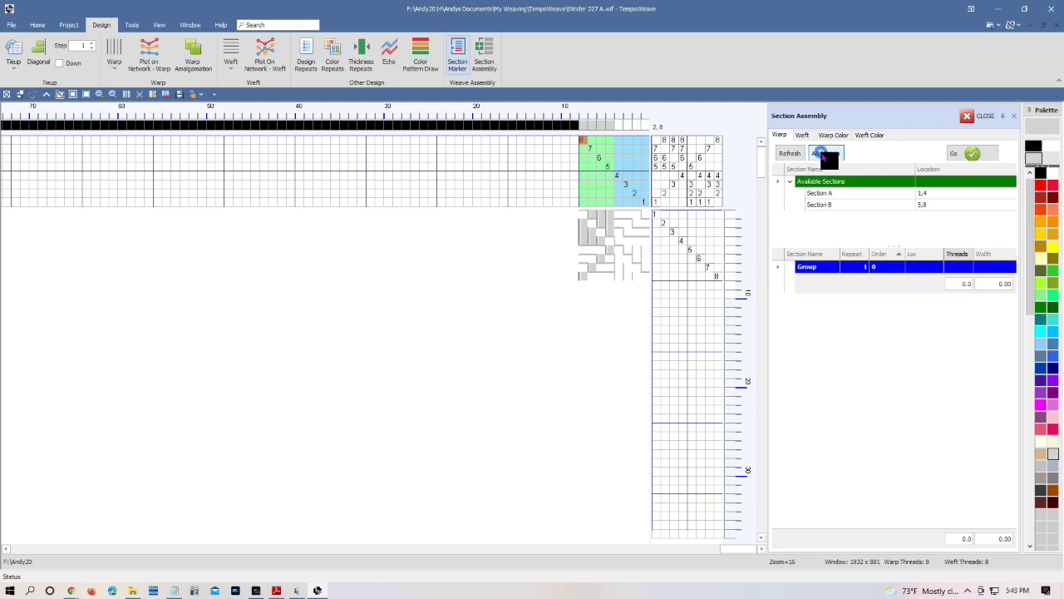
pyautogui.click(819, 267)
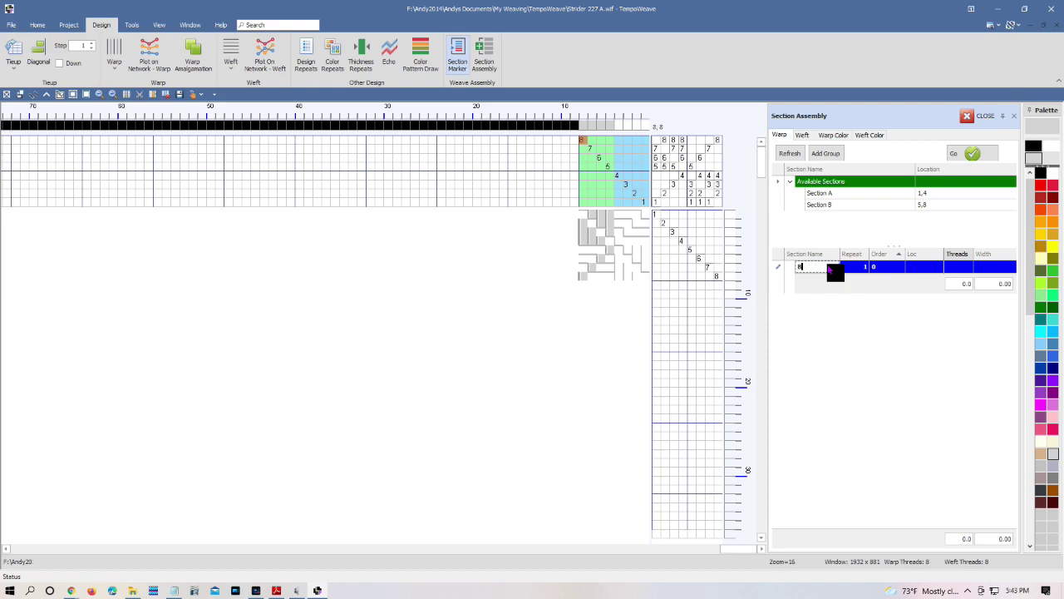
pyautogui.write('der')
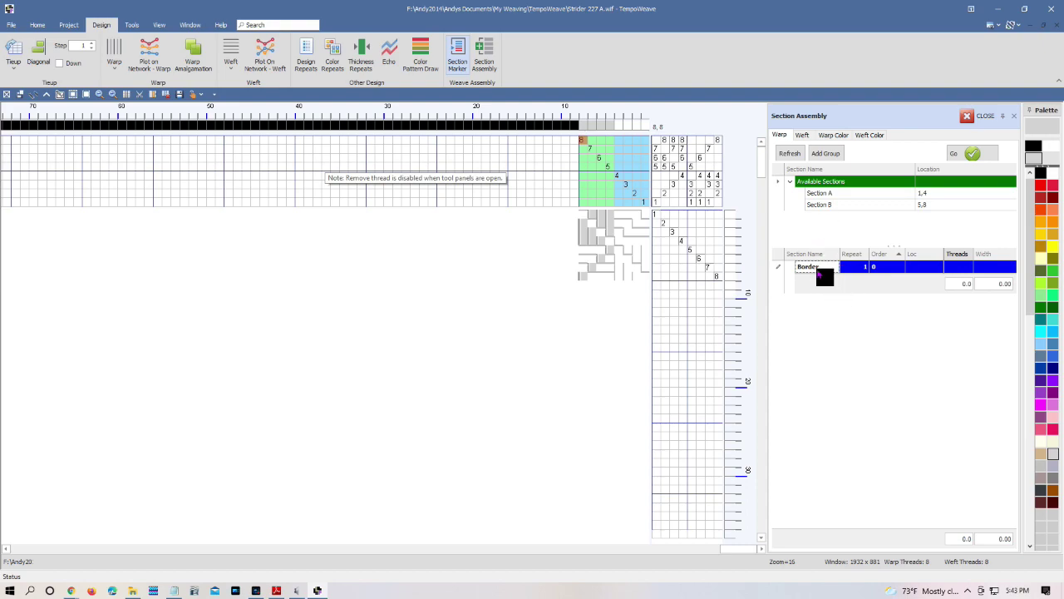
pyautogui.press('Return')
pyautogui.scroll(-3, 16, 216)
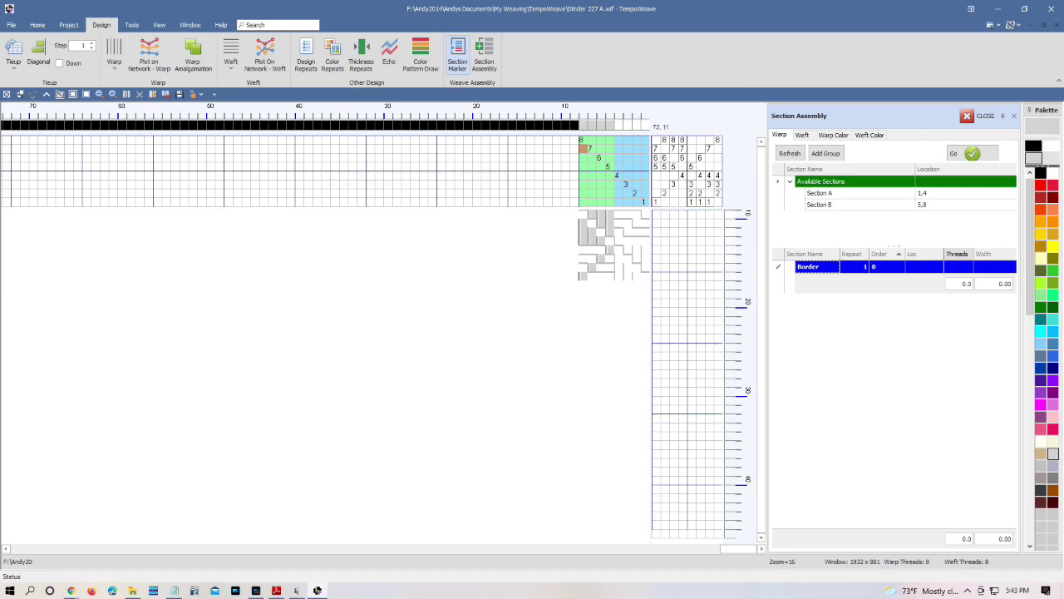
pyautogui.hotkey('alt', 'Tab')
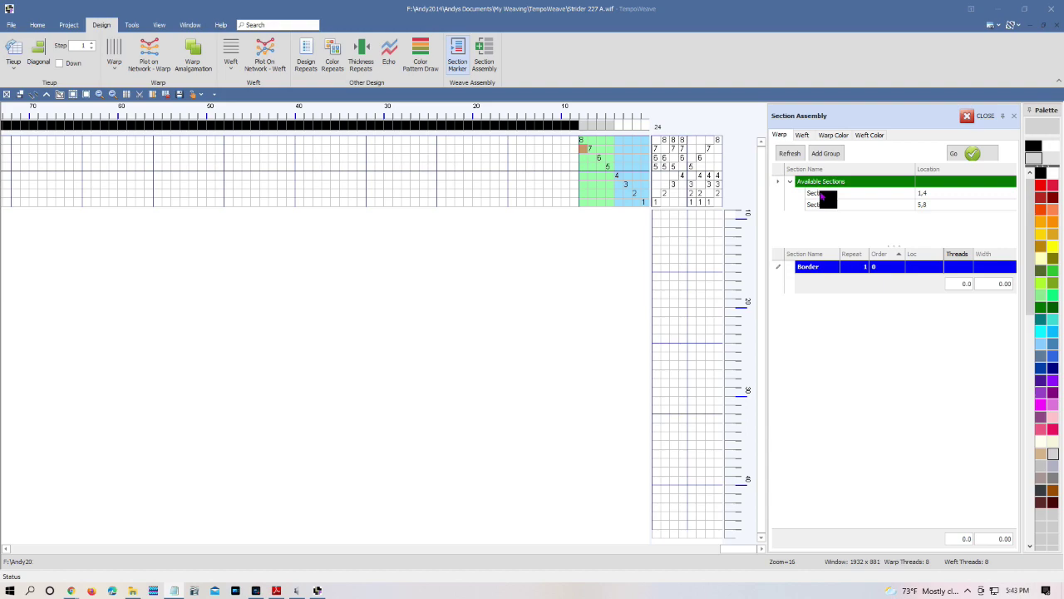
# Step: Add Section A and Section B to the Border group, each with 2 repeats
pyautogui.moveTo(825, 198); pyautogui.dragTo(820, 286)
pyautogui.click(865, 280)
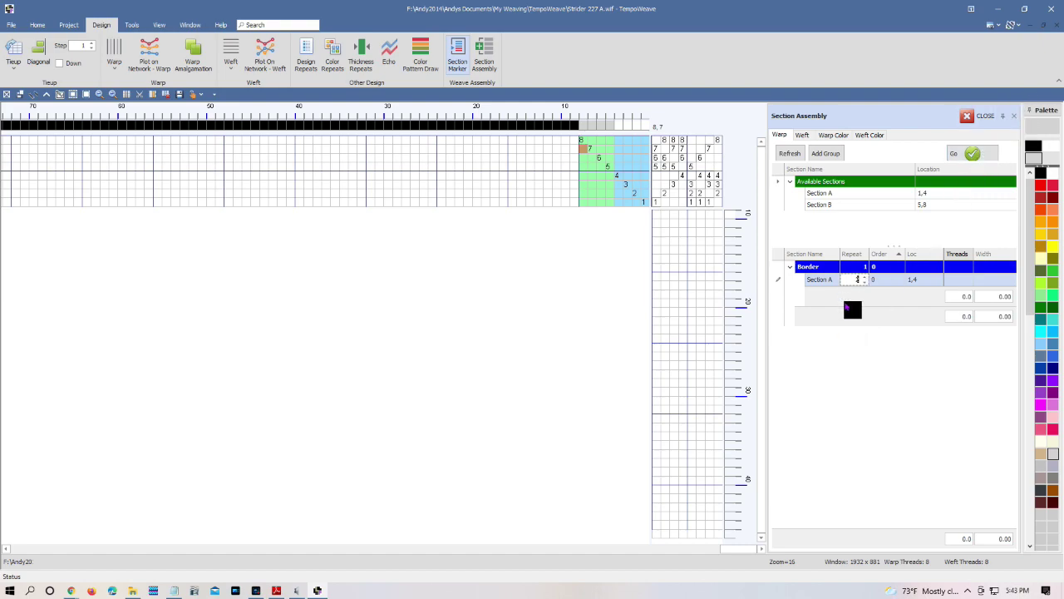
pyautogui.write('2')
pyautogui.moveTo(826, 209); pyautogui.dragTo(828, 297)
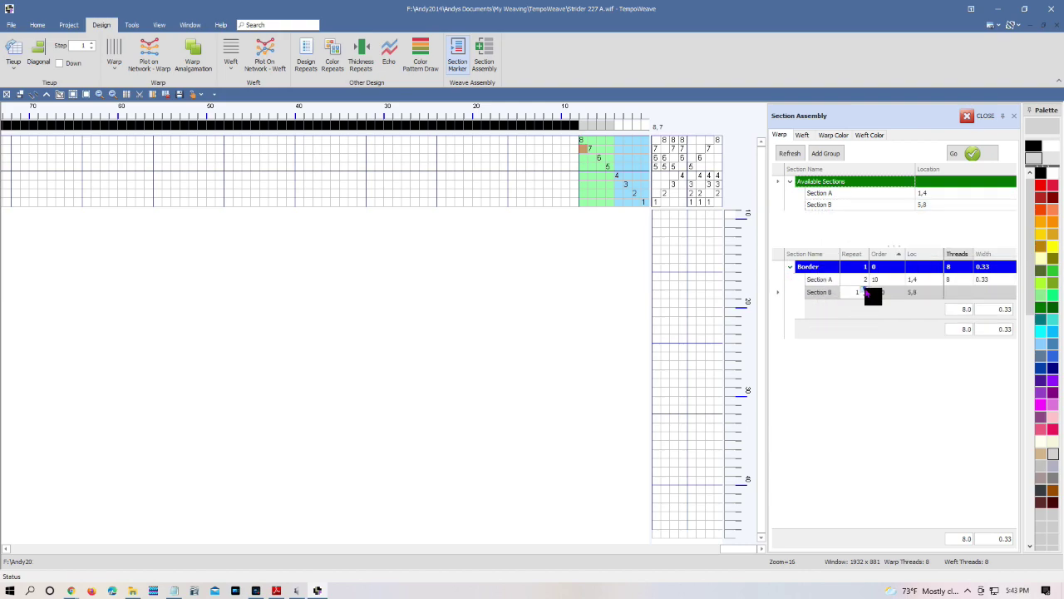
pyautogui.write('2')
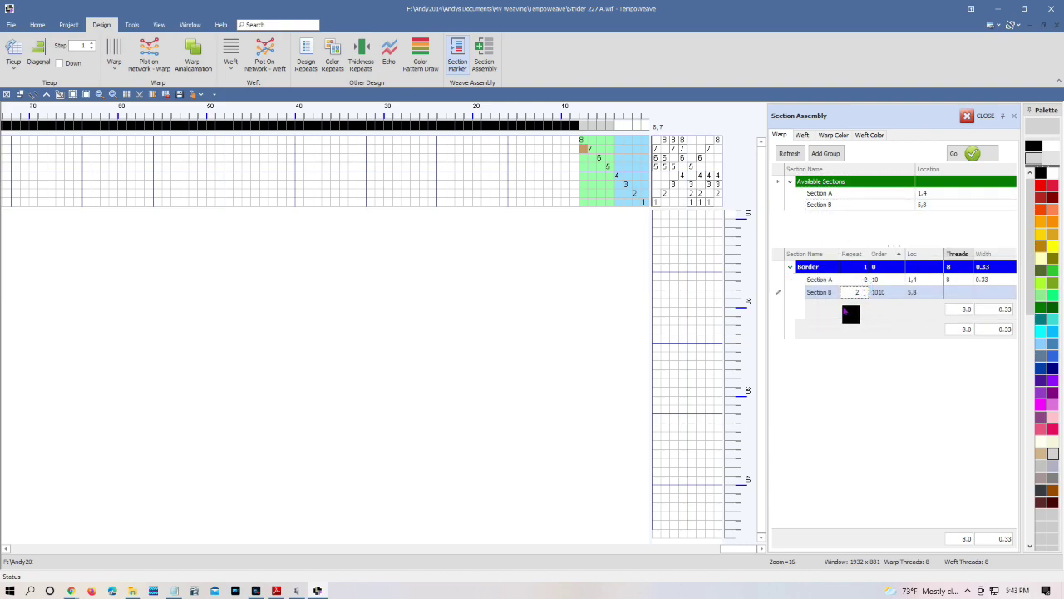
pyautogui.click(820, 193)
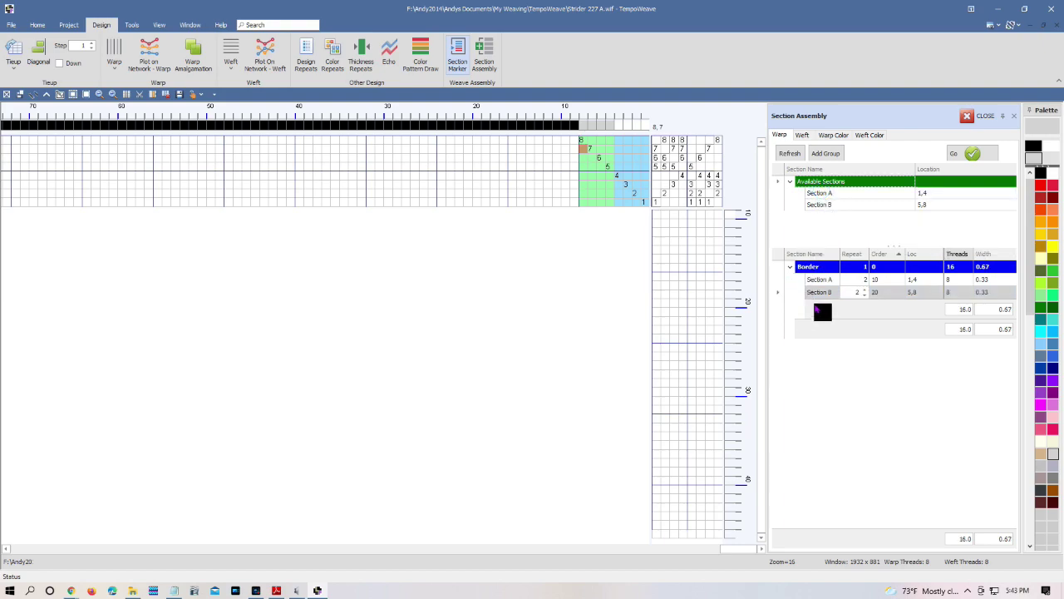
# Step: Add Sections A, B and A to Border with 2 repeats each, totalling 40 threads
pyautogui.moveTo(819, 311); pyautogui.dragTo(820, 306)
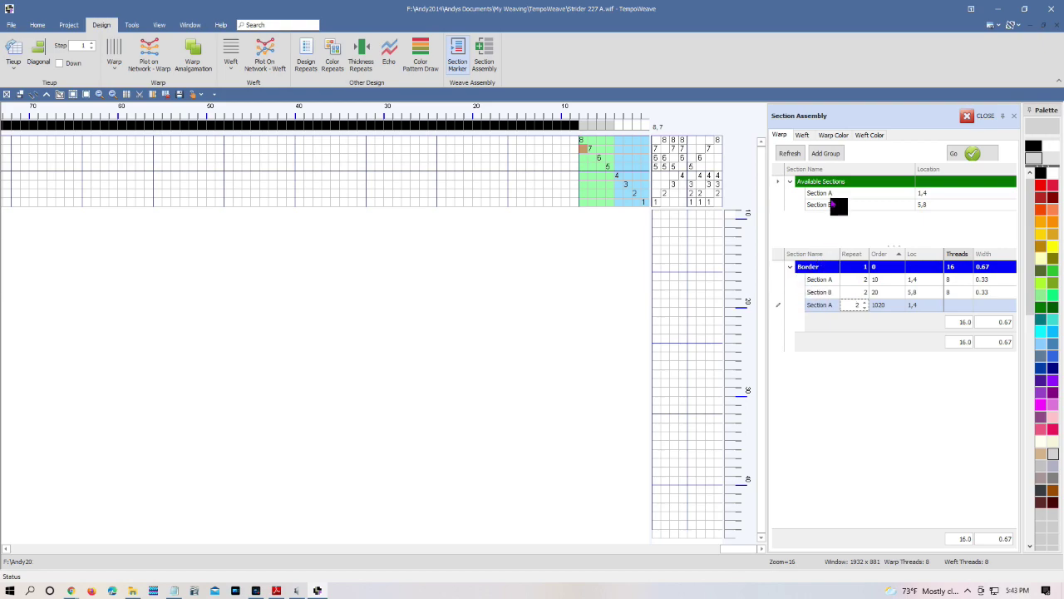
pyautogui.moveTo(834, 205); pyautogui.dragTo(823, 319)
pyautogui.click(863, 316)
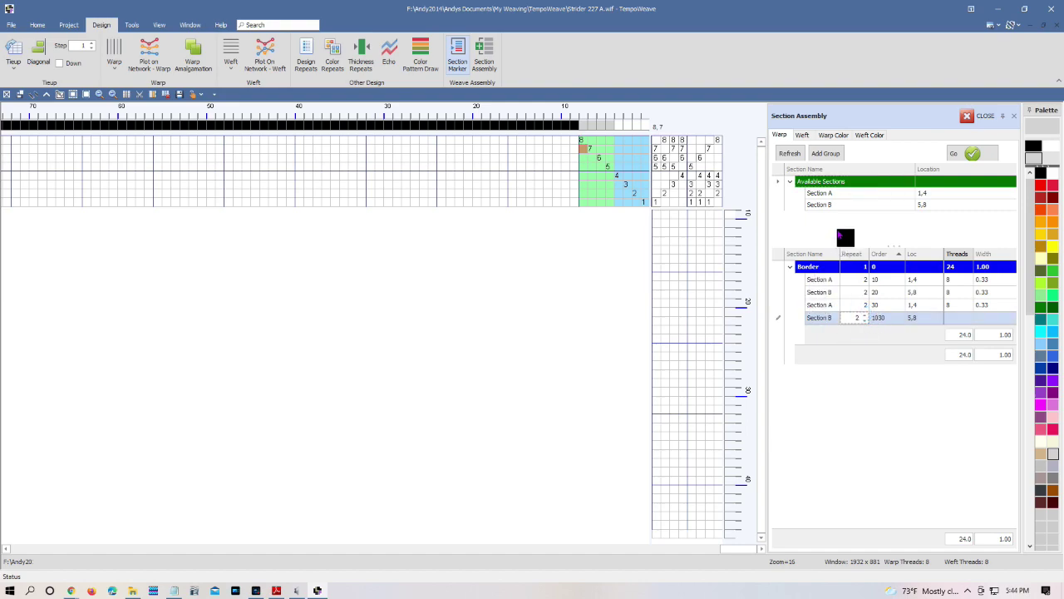
pyautogui.click(824, 193)
pyautogui.moveTo(800, 320); pyautogui.dragTo(823, 334)
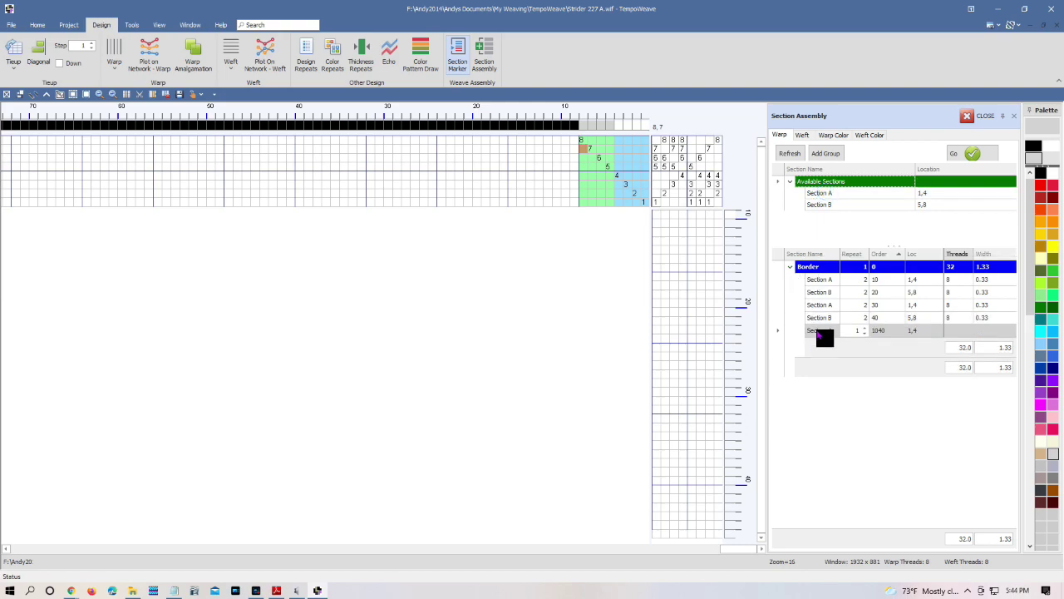
pyautogui.click(865, 330)
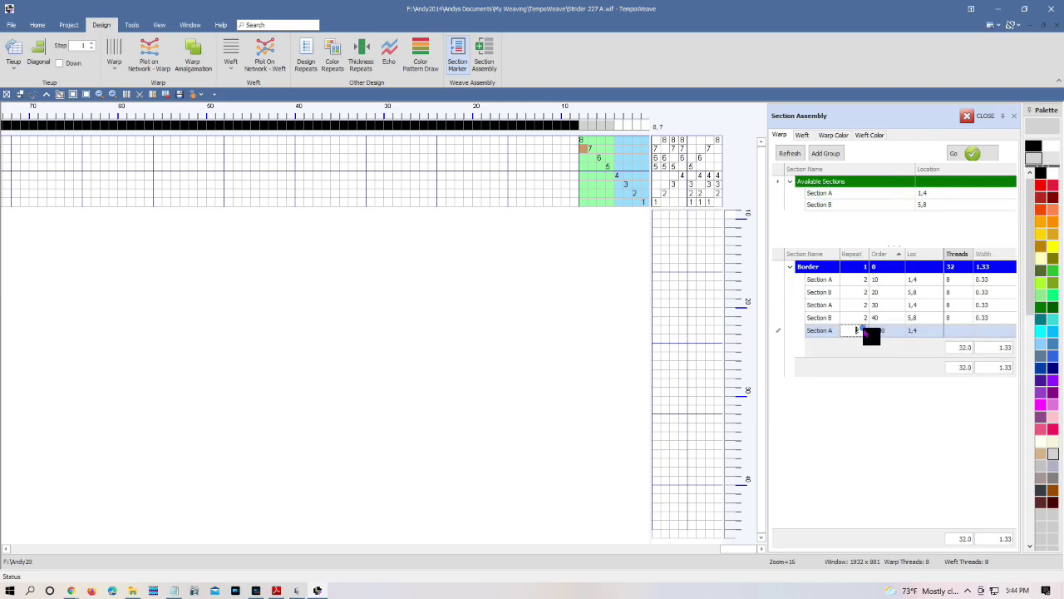
pyautogui.click(802, 352)
pyautogui.click(825, 153)
# Step: Name the new group 'Intermediate', fill it with Section B repeated 16 times, and add a third group
pyautogui.click(827, 366)
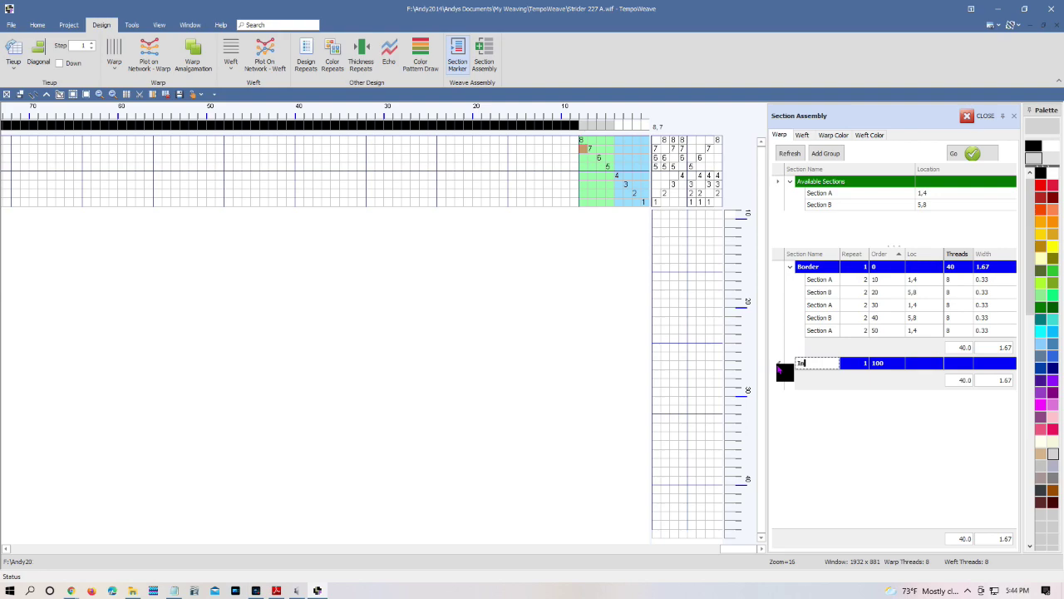
pyautogui.write('Inter')
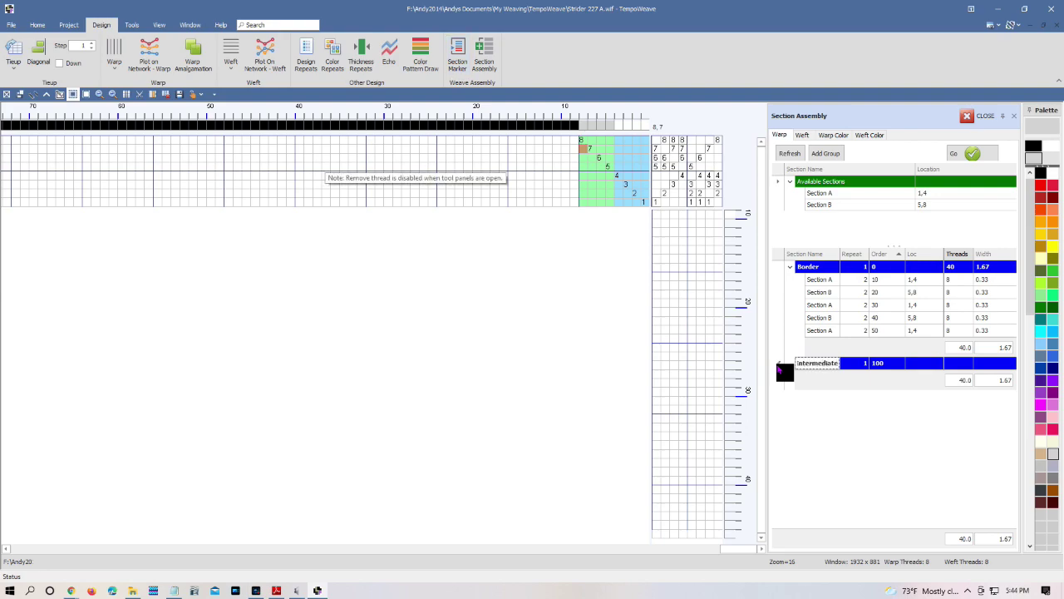
pyautogui.write('mediate')
pyautogui.moveTo(780, 366)
pyautogui.mouseDown()
pyautogui.moveTo(869, 205)
pyautogui.moveTo(836, 209)
pyautogui.moveTo(816, 337)
pyautogui.moveTo(820, 375)
pyautogui.moveTo(877, 398)
pyautogui.moveTo(865, 379)
pyautogui.mouseUp()
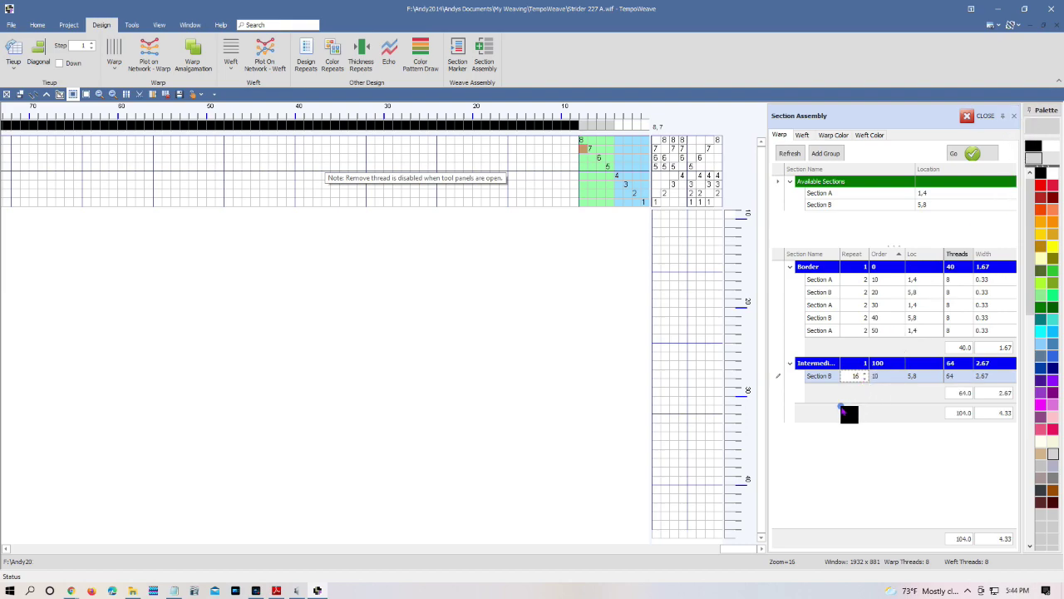
pyautogui.click(839, 157)
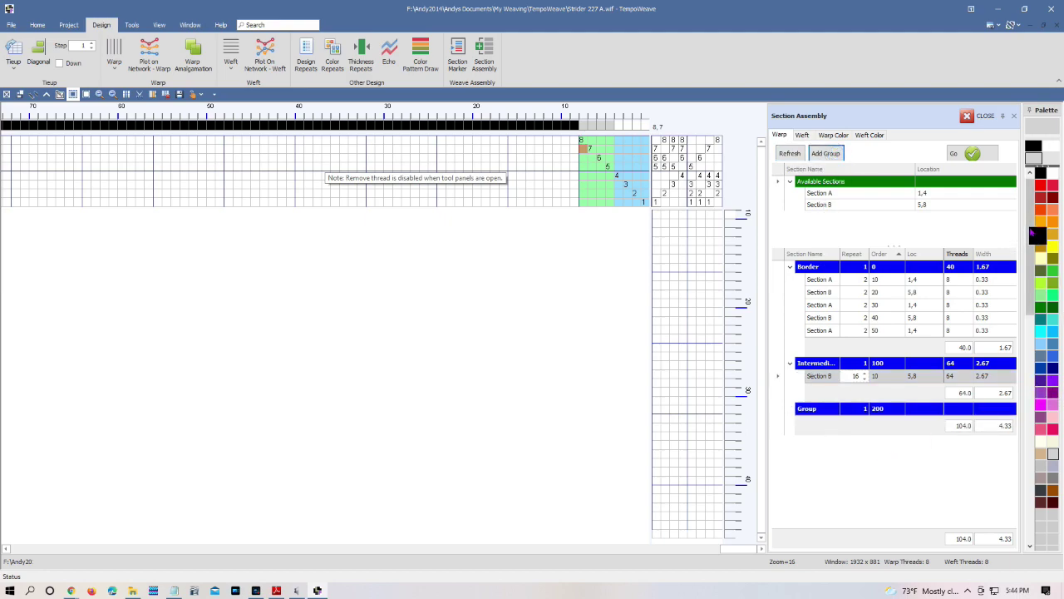
# Step: Collapse Border and add Sections A, B, A to the third group with 1 repeat each
pyautogui.click(791, 268)
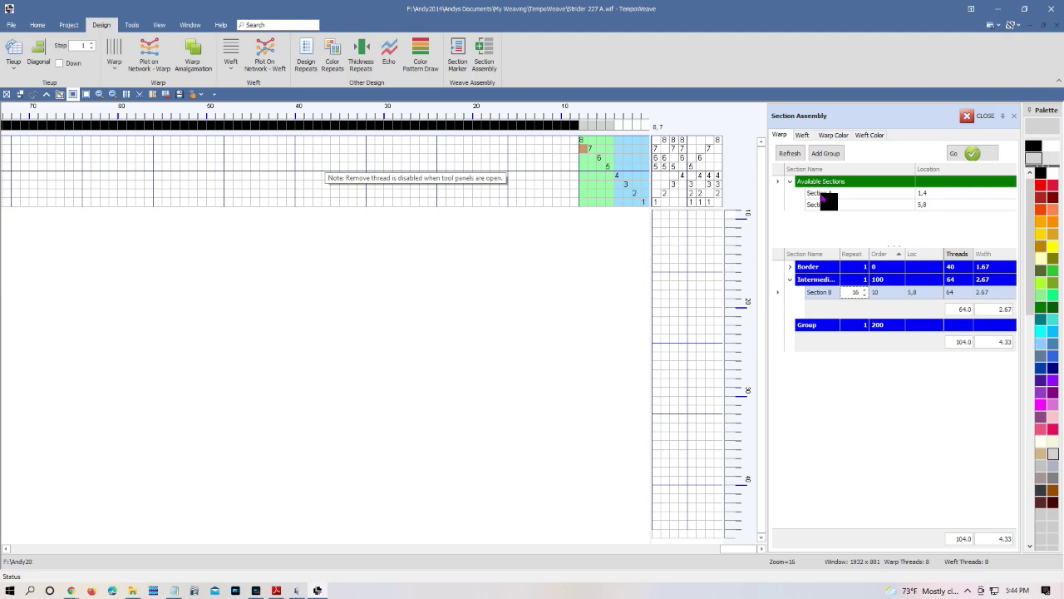
pyautogui.moveTo(821, 194); pyautogui.dragTo(821, 341)
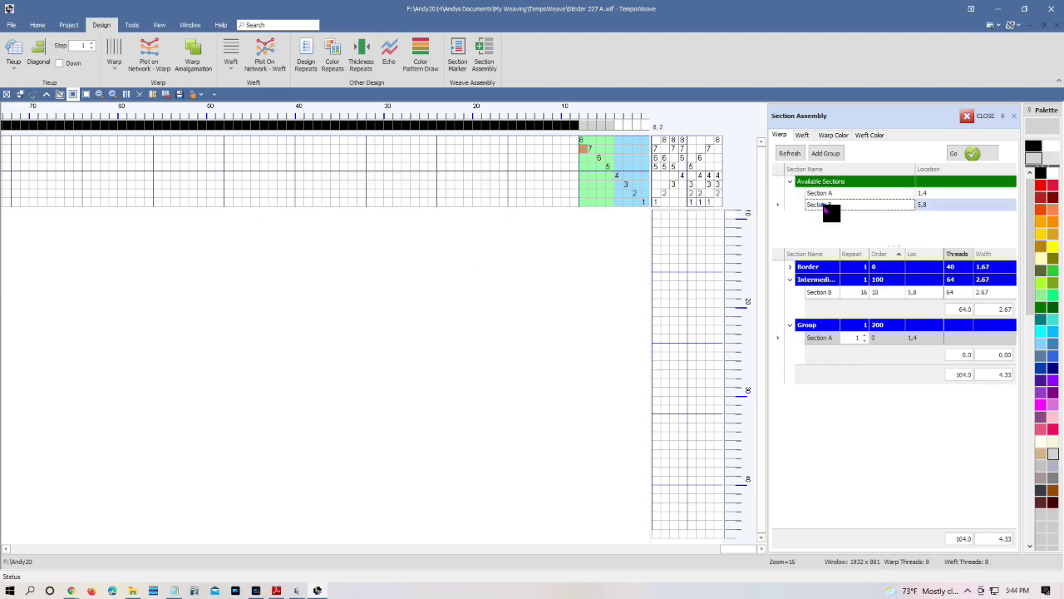
pyautogui.moveTo(820, 204); pyautogui.dragTo(824, 359)
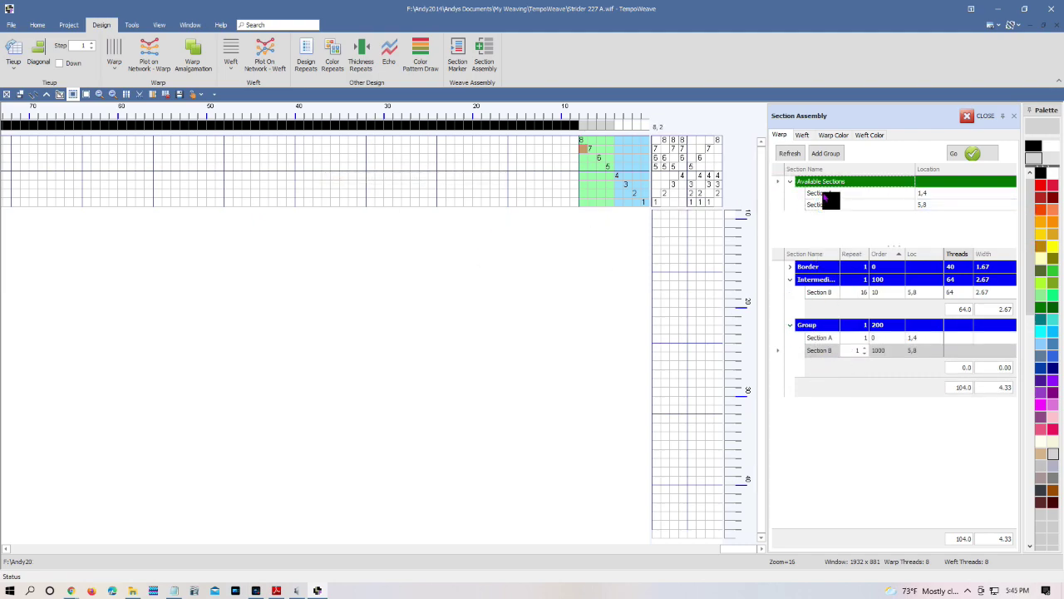
pyautogui.moveTo(819, 193); pyautogui.dragTo(822, 367)
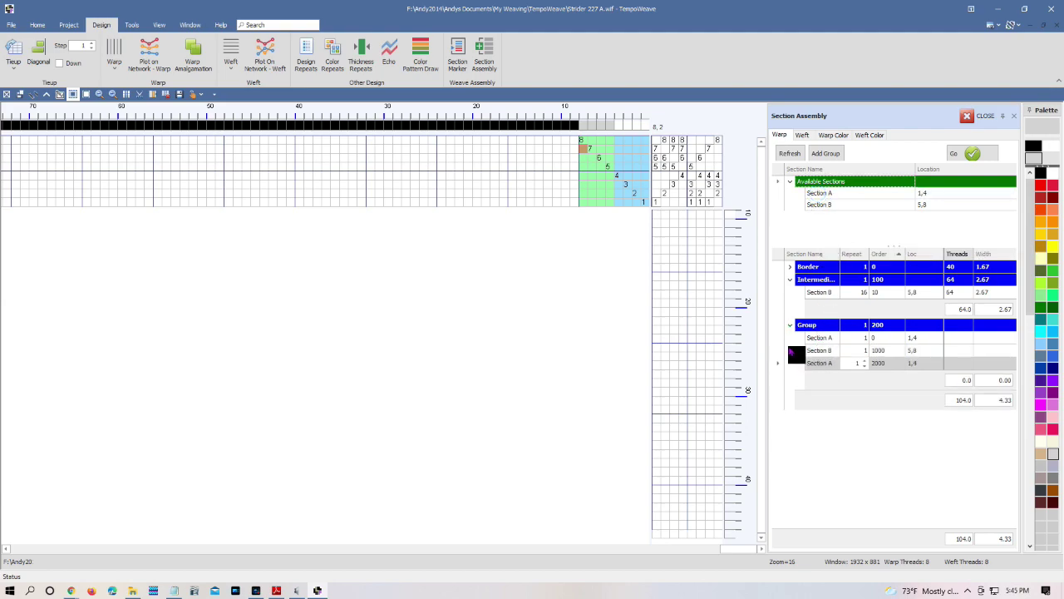
# Step: Add Sections B, A and B to the third group with 2 repeats each
pyautogui.click(834, 207)
pyautogui.moveTo(834, 209); pyautogui.dragTo(828, 382)
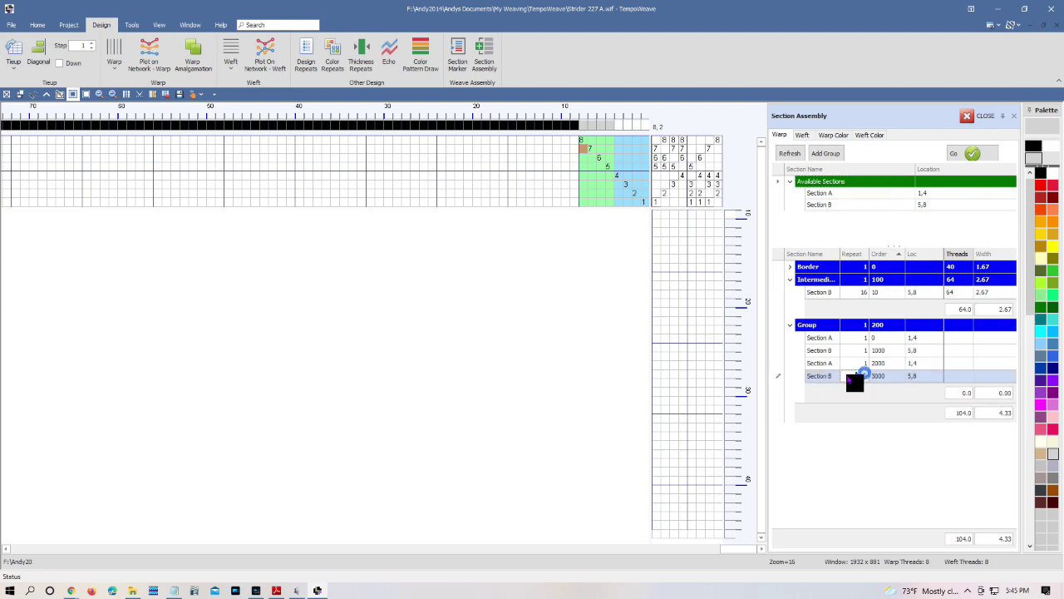
pyautogui.write('2')
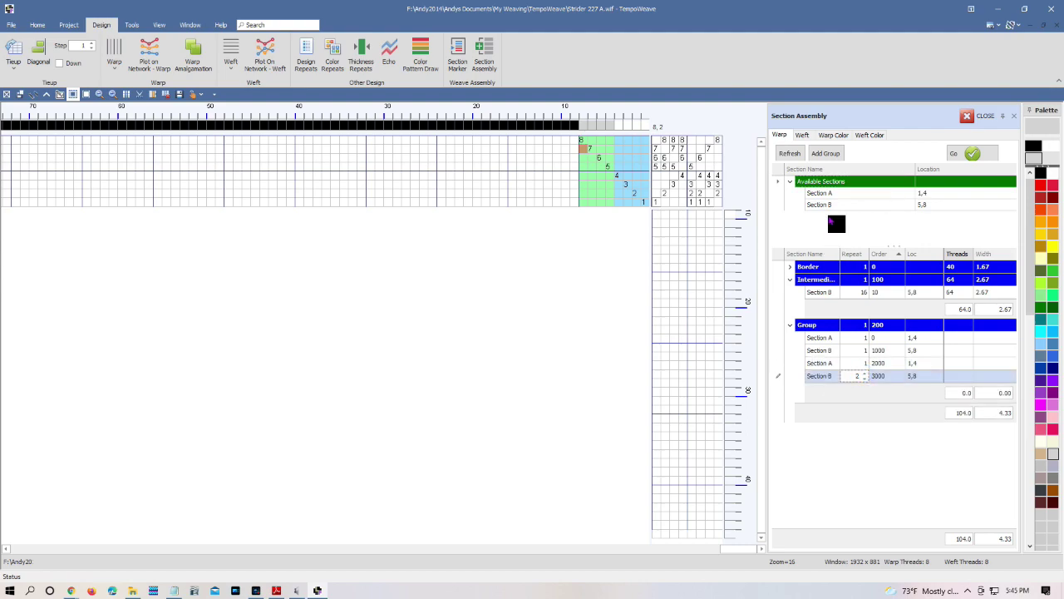
pyautogui.moveTo(820, 197); pyautogui.dragTo(820, 404)
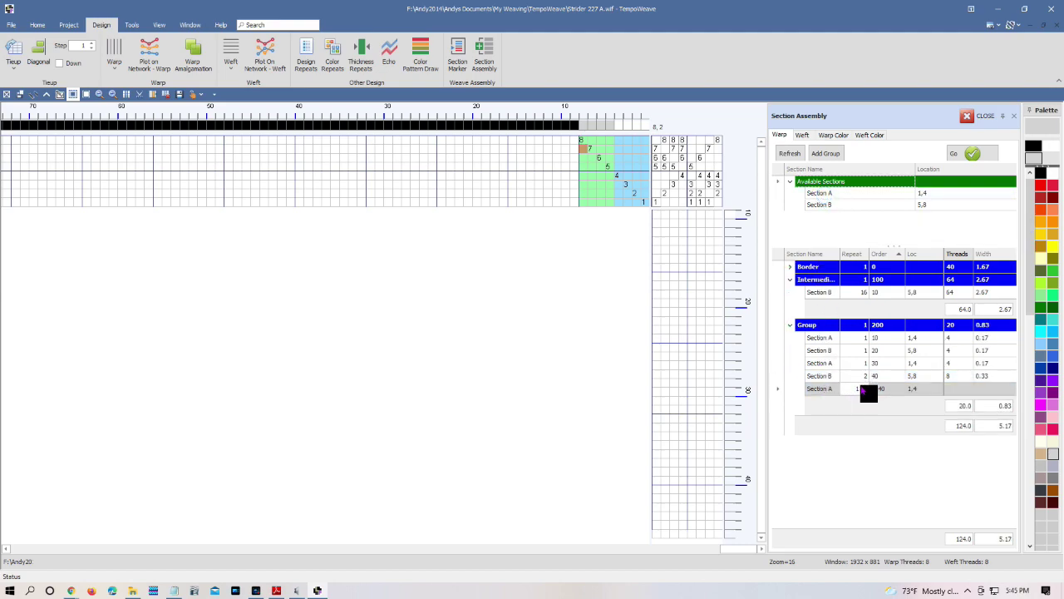
pyautogui.write('2')
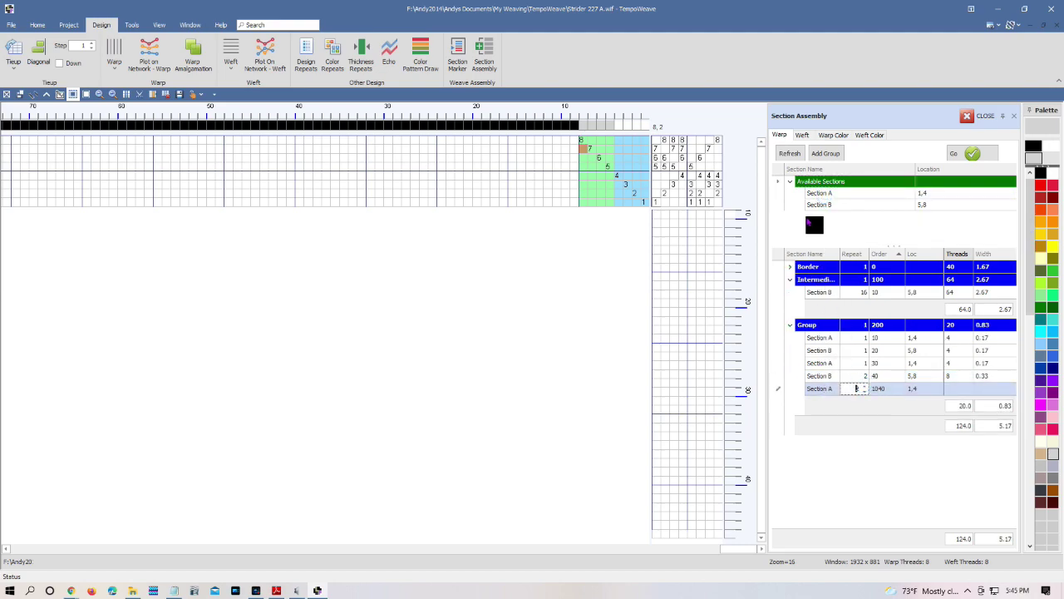
pyautogui.moveTo(823, 204); pyautogui.dragTo(836, 407)
pyautogui.click(868, 405)
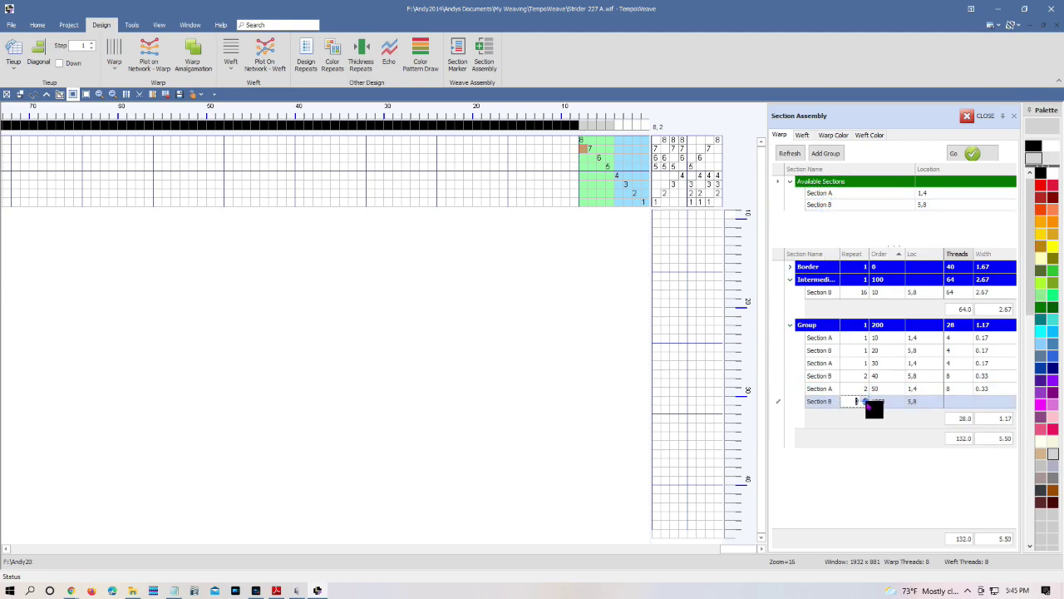
pyautogui.write('2')
pyautogui.click(830, 202)
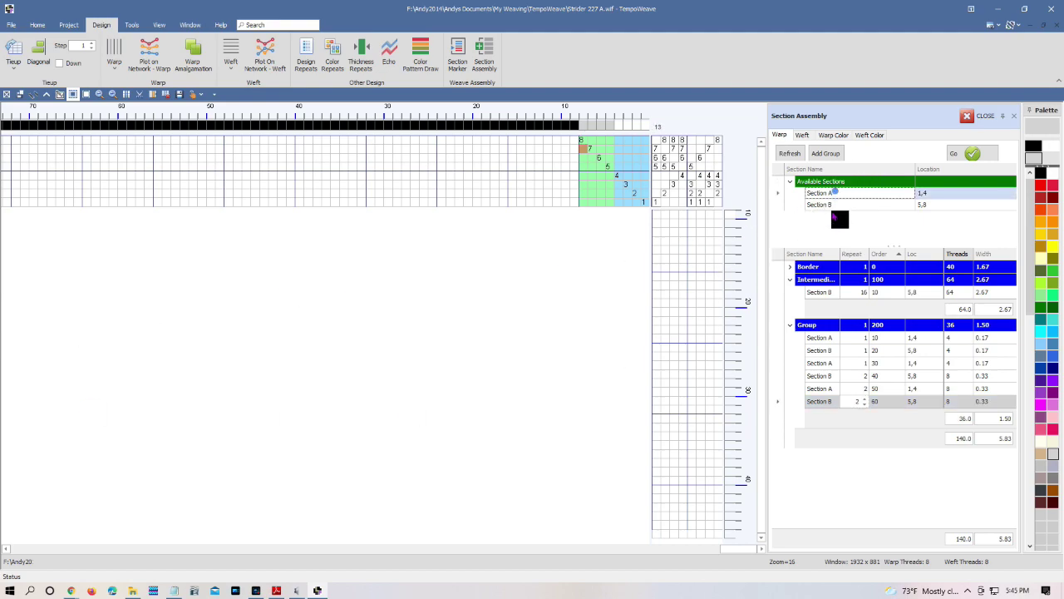
# Step: Add Section A with 4 repeats, then further Sections B and A to the third group
pyautogui.moveTo(837, 421); pyautogui.dragTo(872, 429)
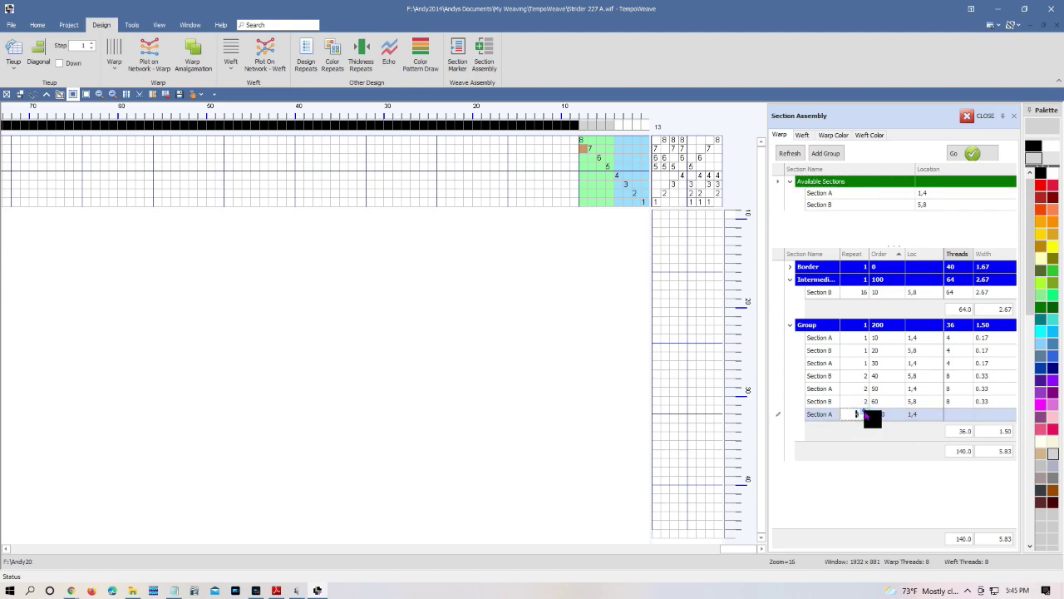
pyautogui.click(828, 205)
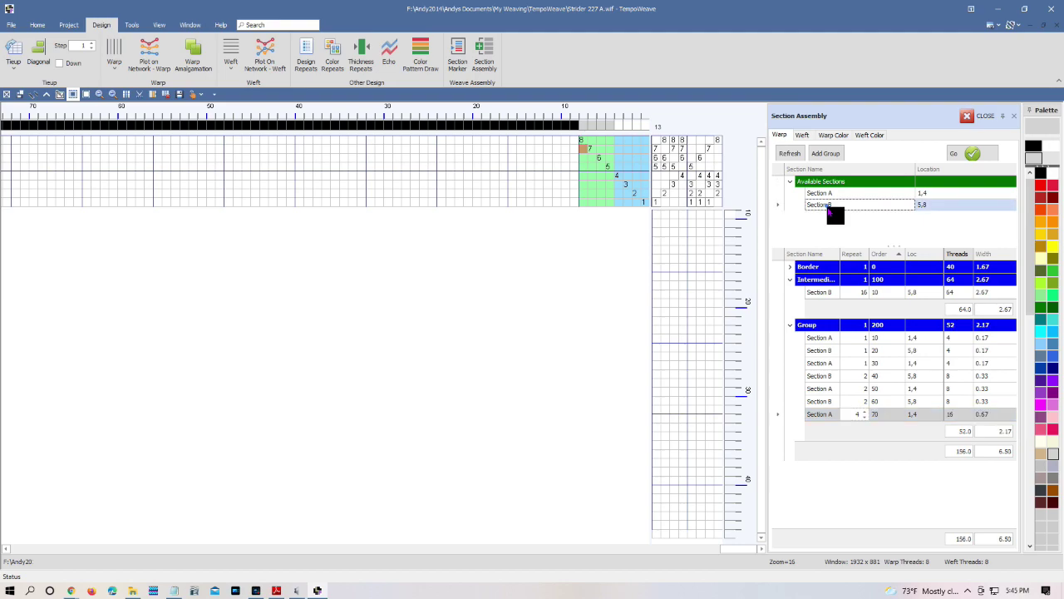
pyautogui.moveTo(823, 422); pyautogui.dragTo(868, 435)
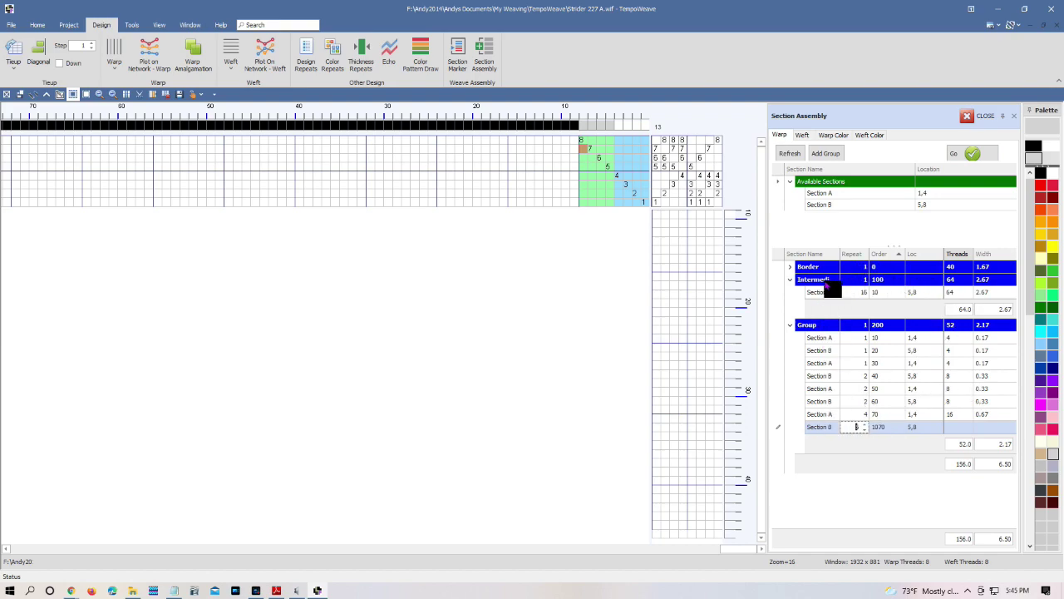
pyautogui.moveTo(832, 199); pyautogui.dragTo(837, 449)
# Step: Set the new Section A entry to 4 repeats and append a Section B with 3 repeats
pyautogui.click(868, 440)
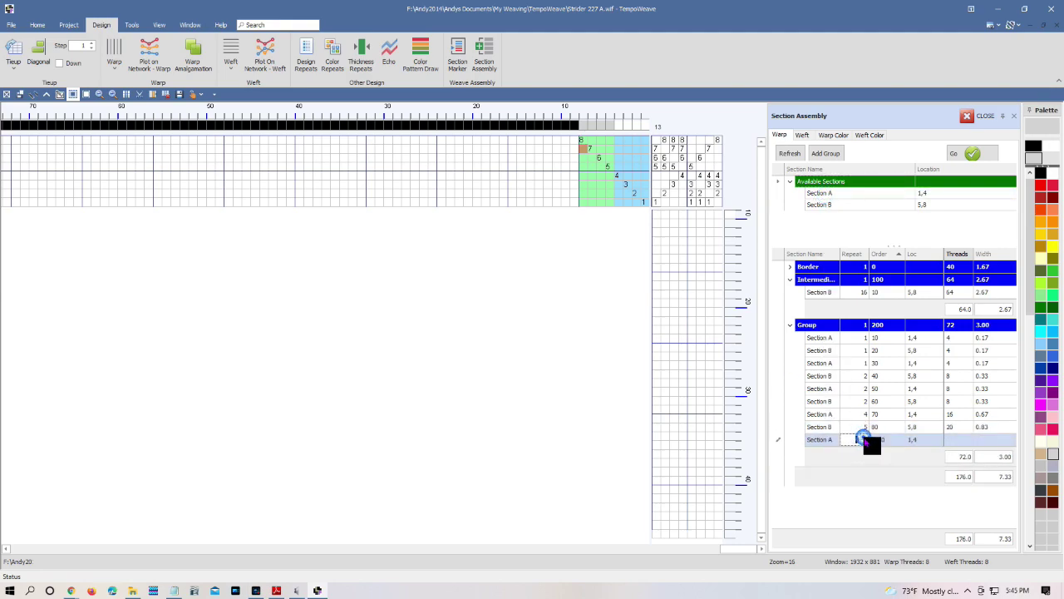
pyautogui.click(821, 206)
pyautogui.moveTo(841, 460); pyautogui.dragTo(848, 469)
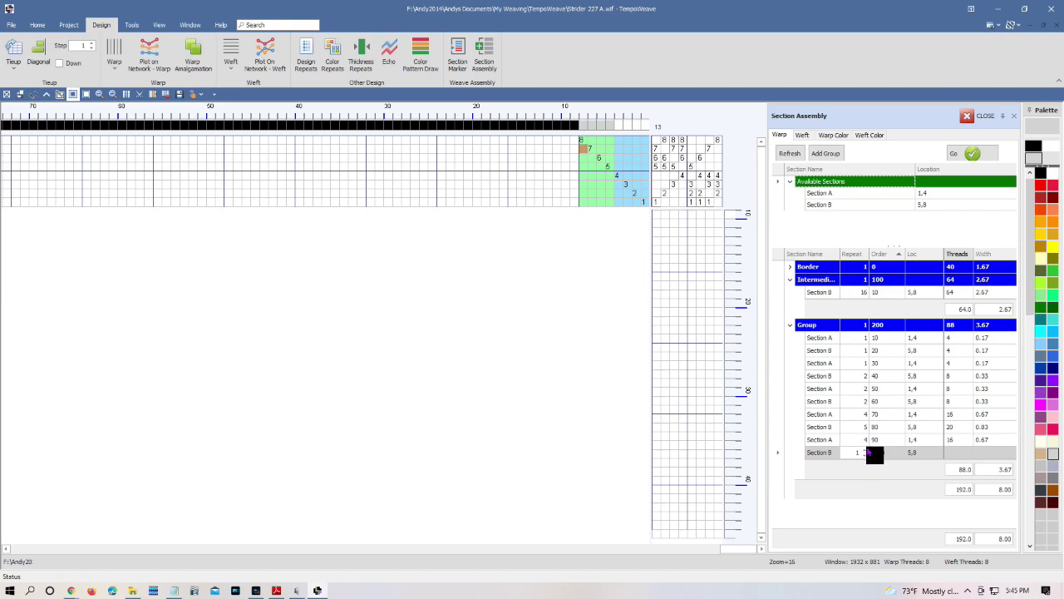
pyautogui.click(867, 453)
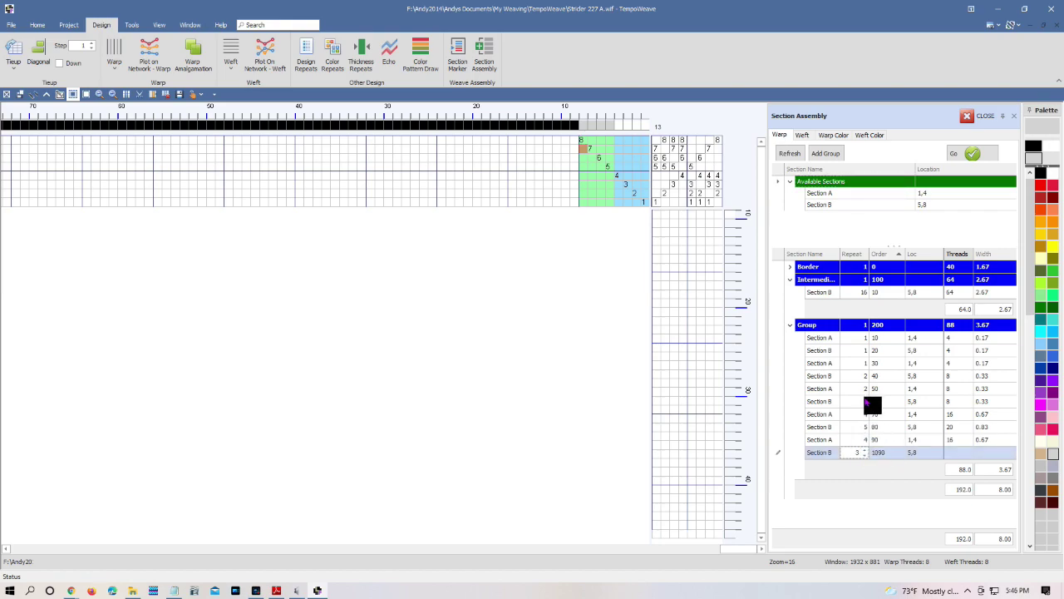
pyautogui.click(867, 403)
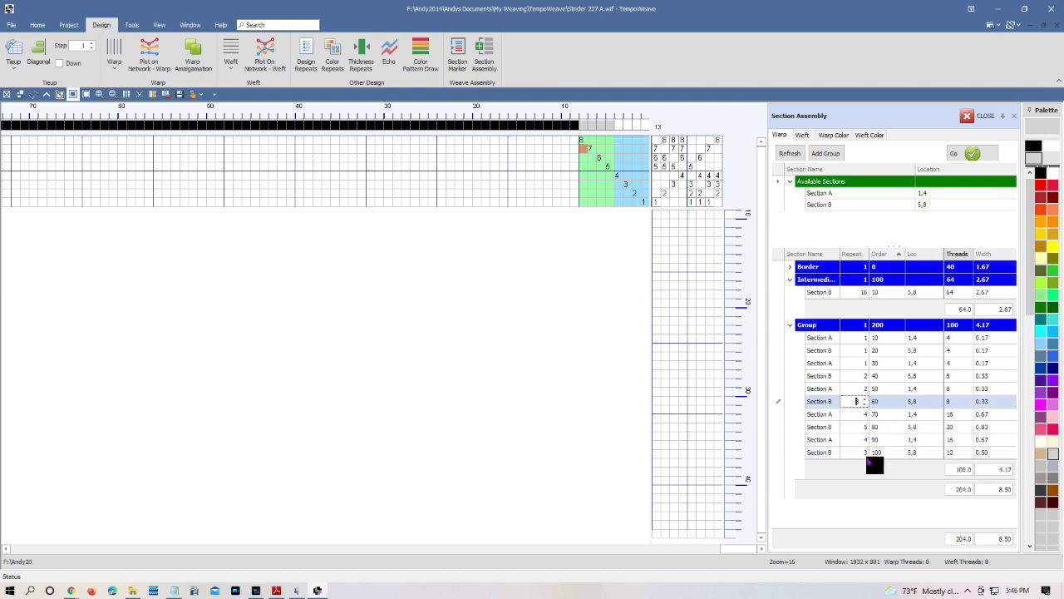
pyautogui.click(841, 201)
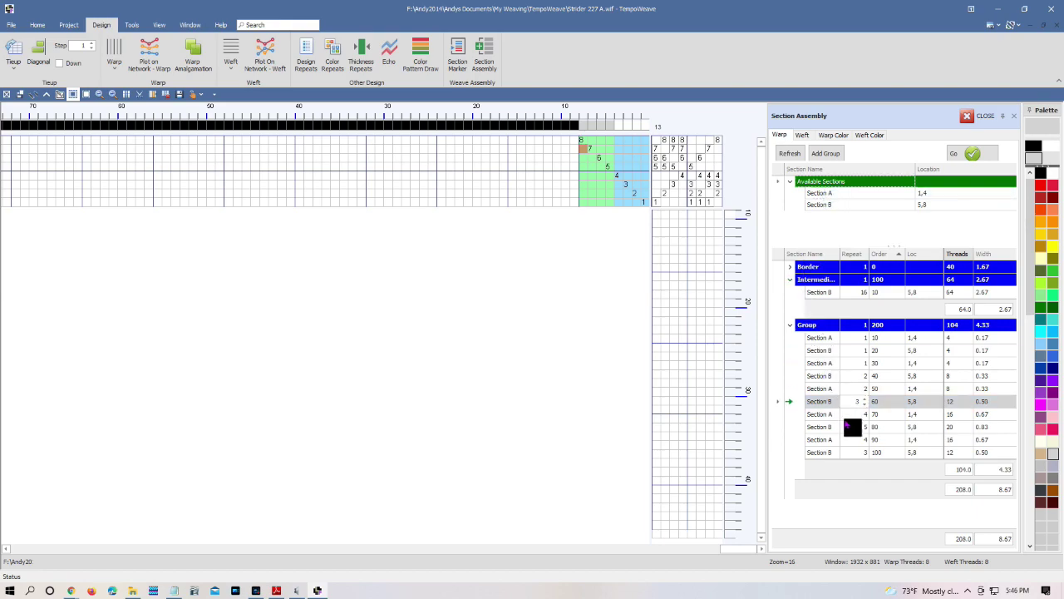
# Step: Append further alternating Section A and B entries, Section B repeating twice, reaching 120 Group threads
pyautogui.moveTo(847, 472); pyautogui.dragTo(848, 470)
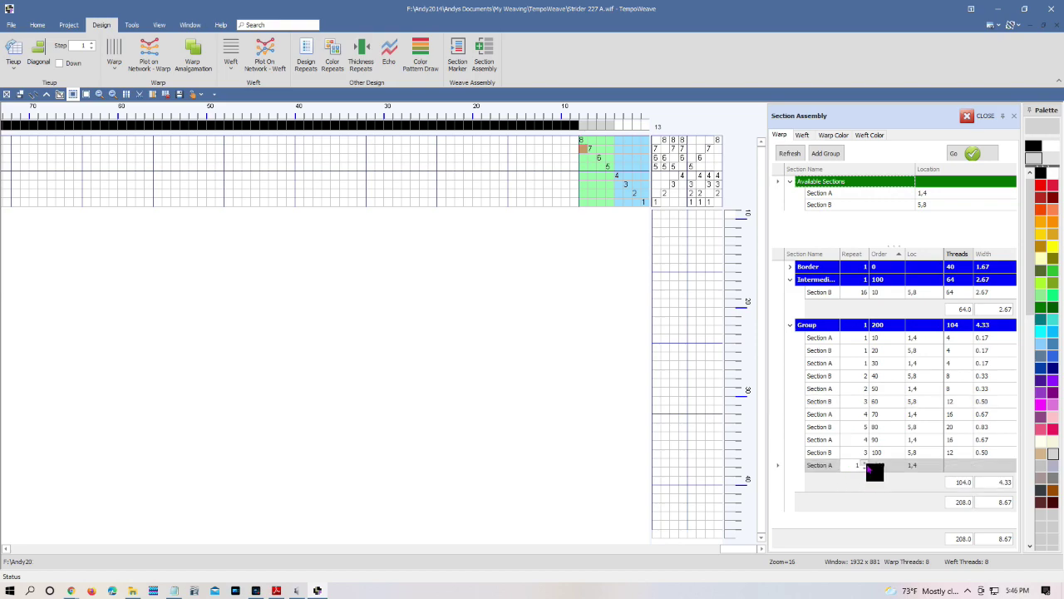
pyautogui.click(838, 204)
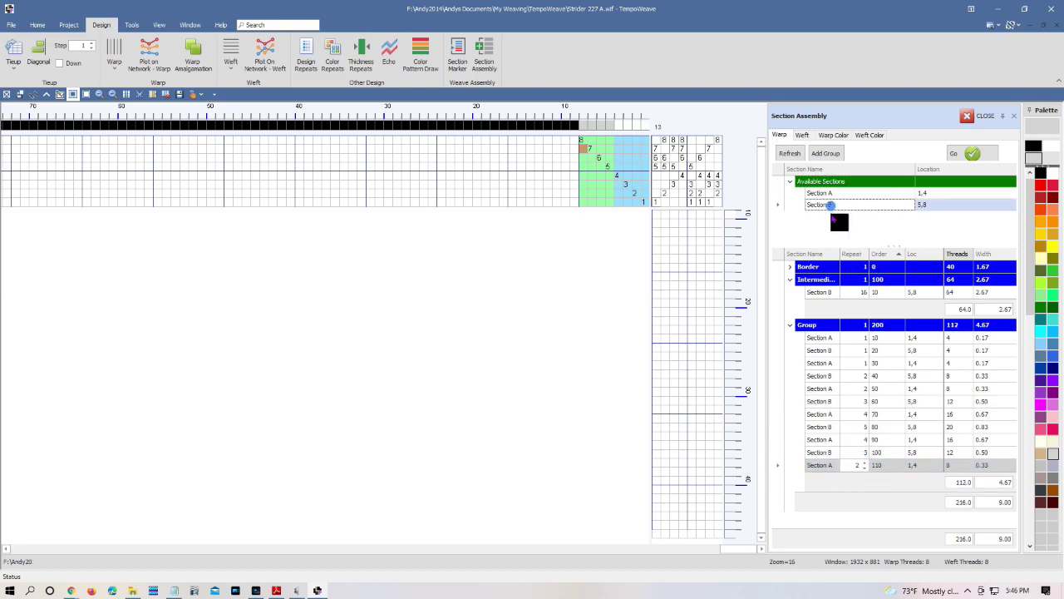
pyautogui.moveTo(859, 491); pyautogui.dragTo(877, 475)
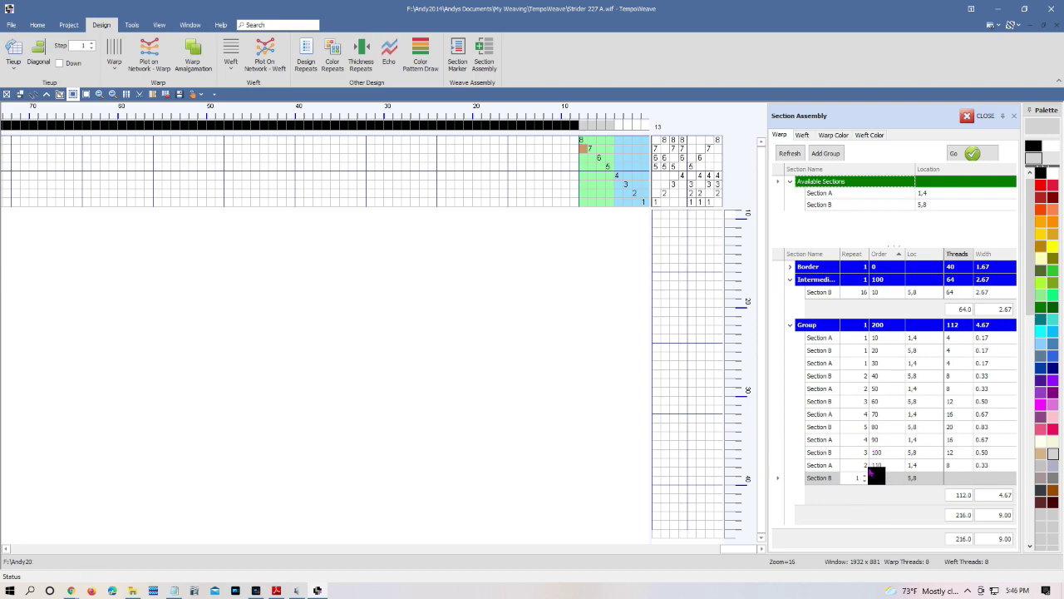
pyautogui.click(829, 195)
pyautogui.moveTo(829, 196); pyautogui.dragTo(850, 494)
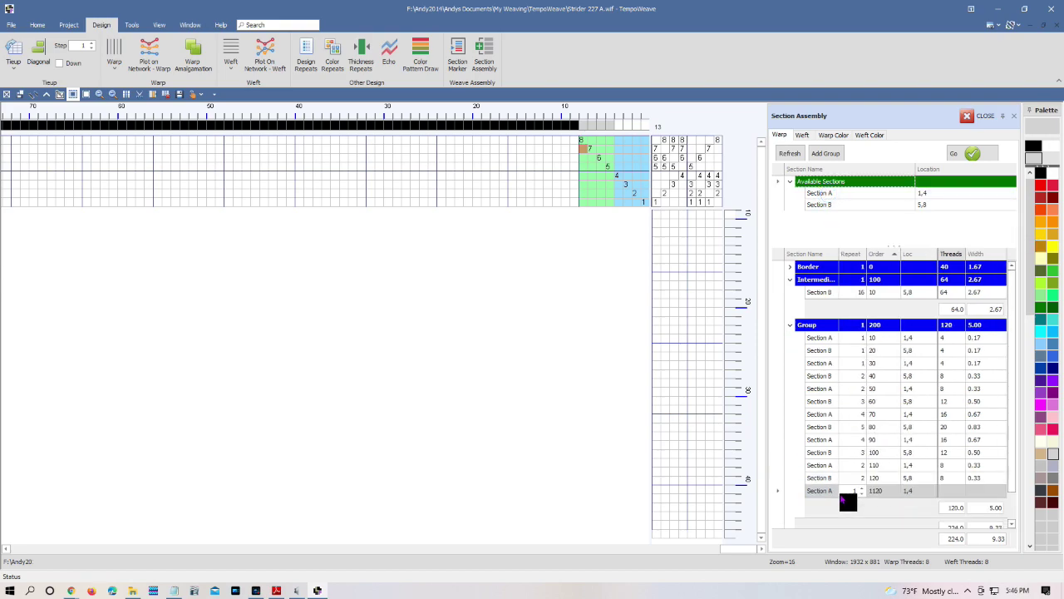
pyautogui.moveTo(822, 206); pyautogui.dragTo(844, 509)
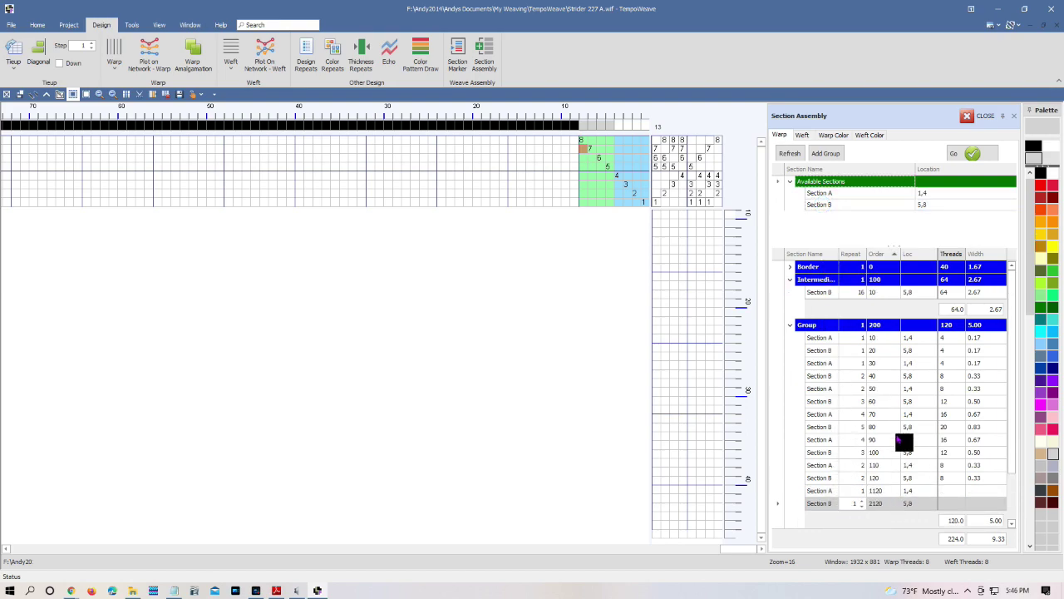
pyautogui.moveTo(822, 198); pyautogui.dragTo(831, 521)
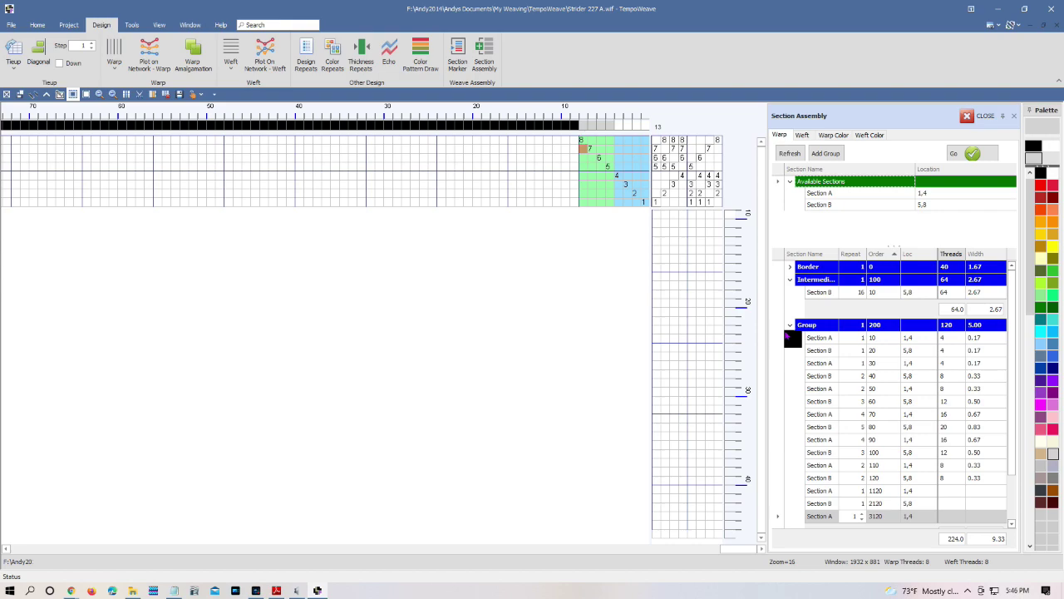
pyautogui.moveTo(786, 336); pyautogui.dragTo(125, 56)
# Step: Save Stricler 227 A.wif with the 224-thread assembly (Border 40, Intermediate 64, Group 120)
pyautogui.click(125, 55)
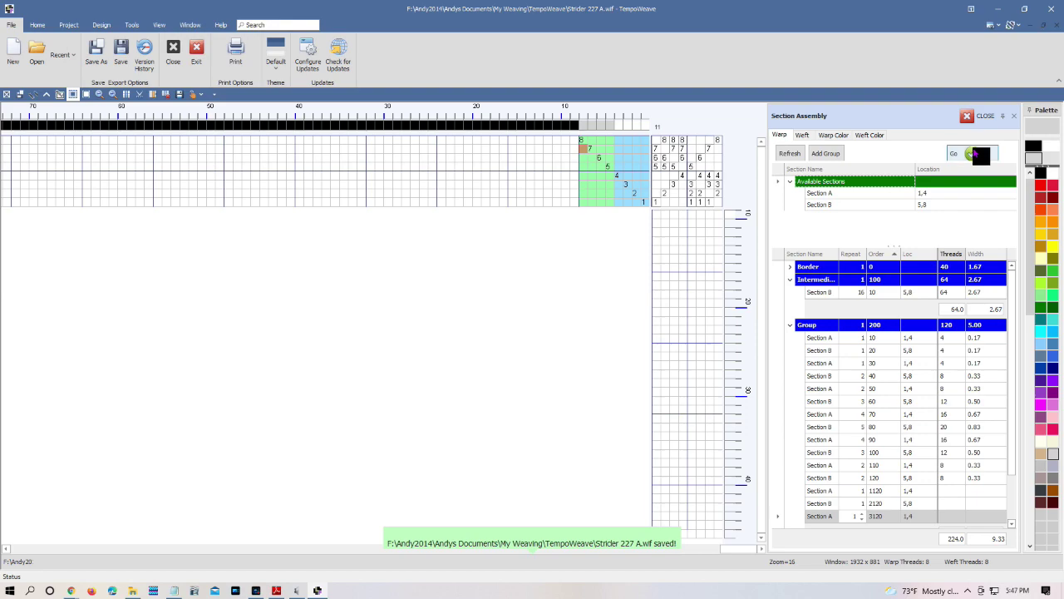
# Step: Generate the 236-thread assembly draft and zoom out until the whole threading is visible
pyautogui.click(975, 154)
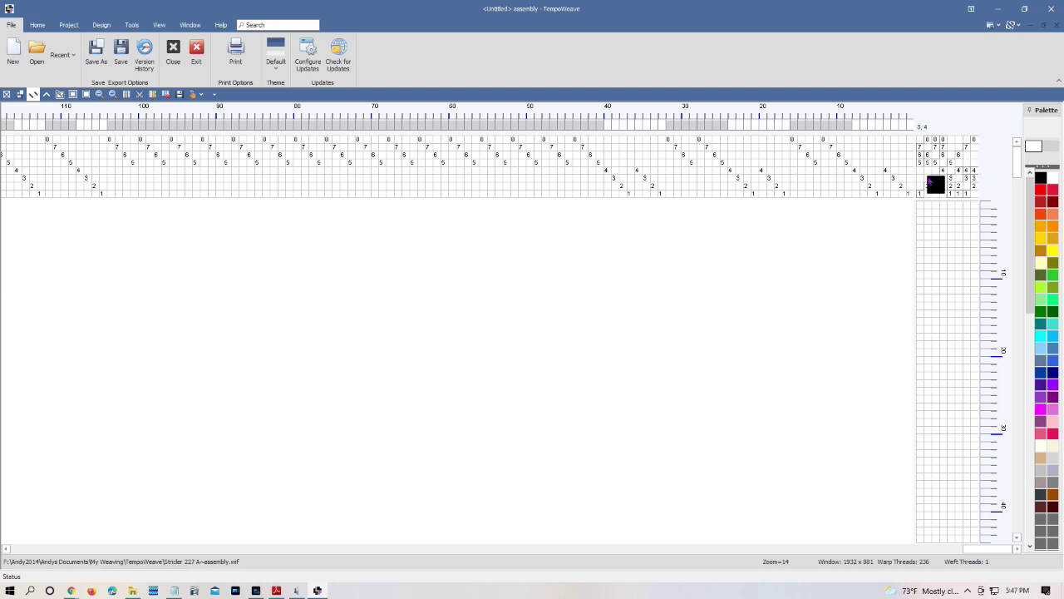
pyautogui.click(98, 95)
pyautogui.click(98, 94)
pyautogui.click(98, 95)
pyautogui.click(98, 94)
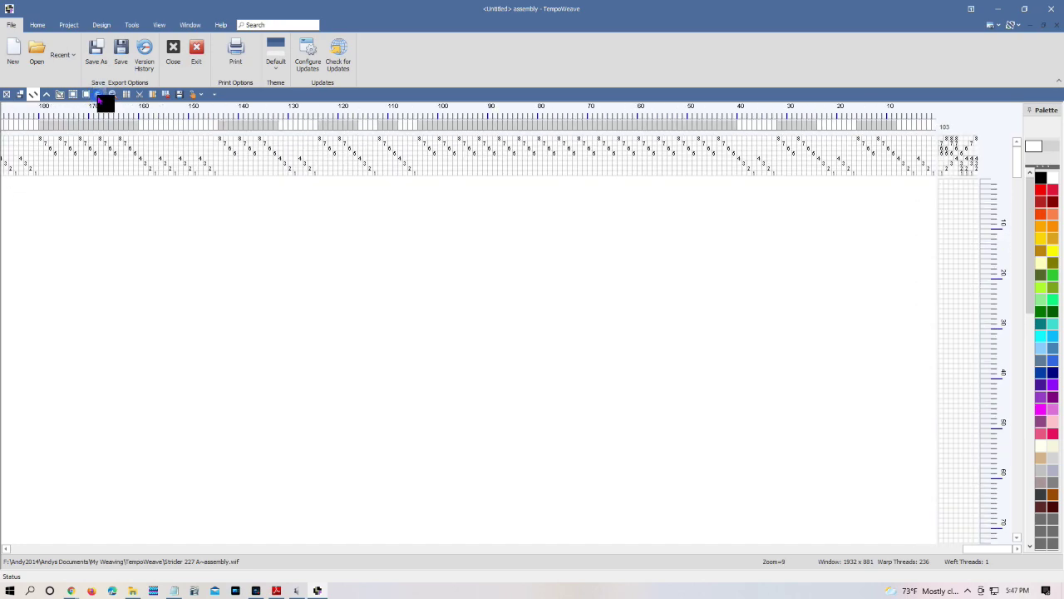
pyautogui.click(98, 95)
pyautogui.click(98, 94)
pyautogui.click(98, 95)
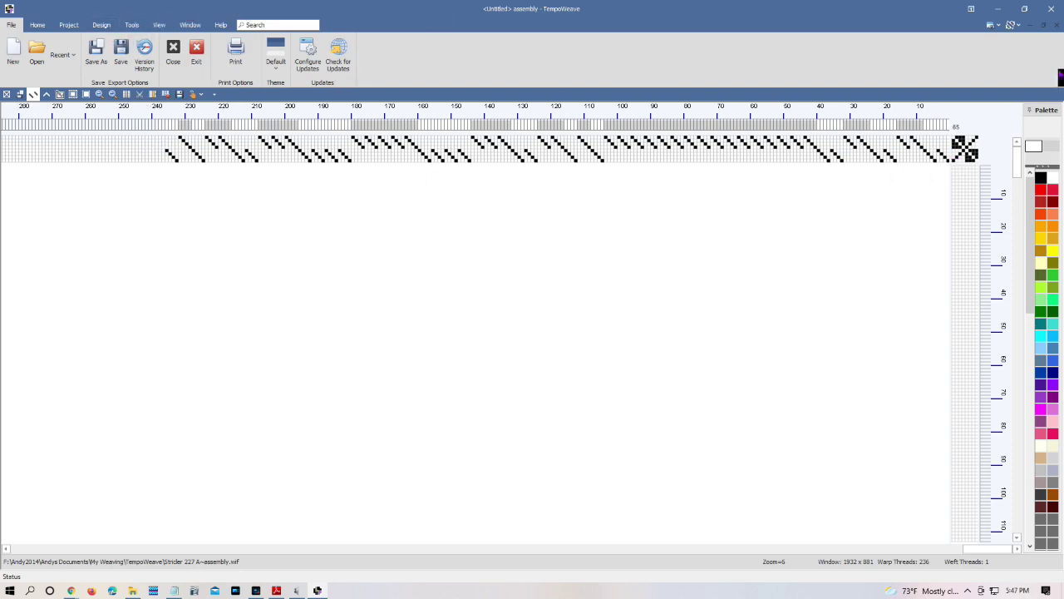
# Step: Restore the assembly draft window, move it aside, and bring the original 227 A draft forward
pyautogui.click(1045, 27)
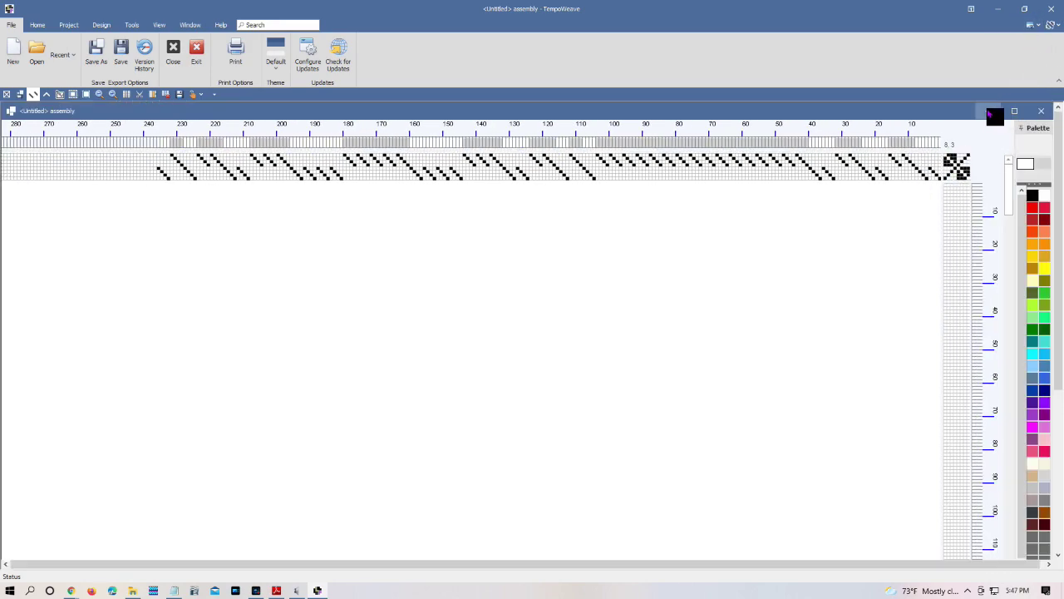
pyautogui.moveTo(951, 110); pyautogui.dragTo(608, 267)
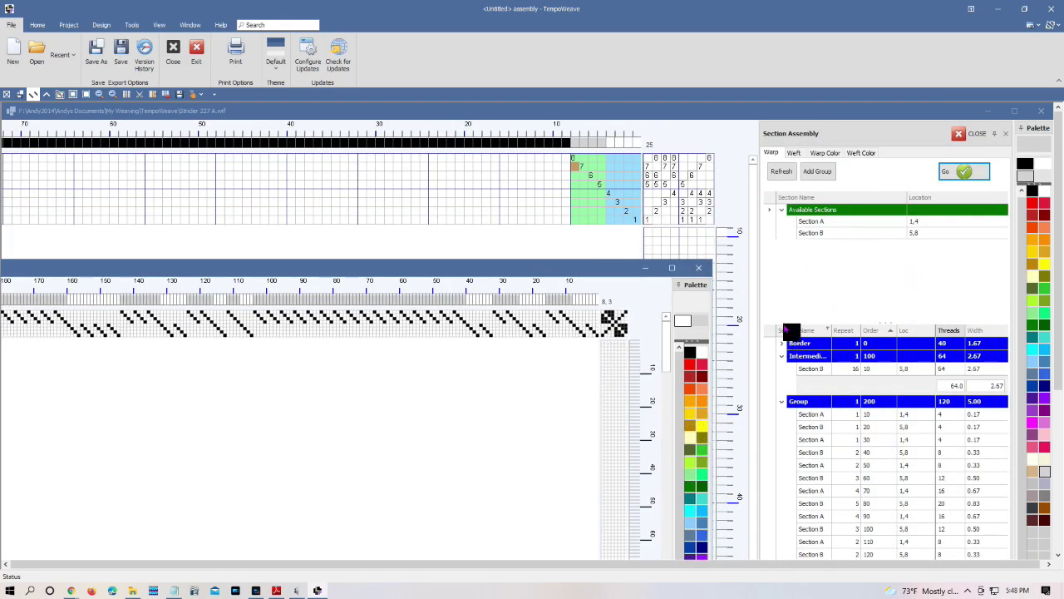
pyautogui.click(770, 212)
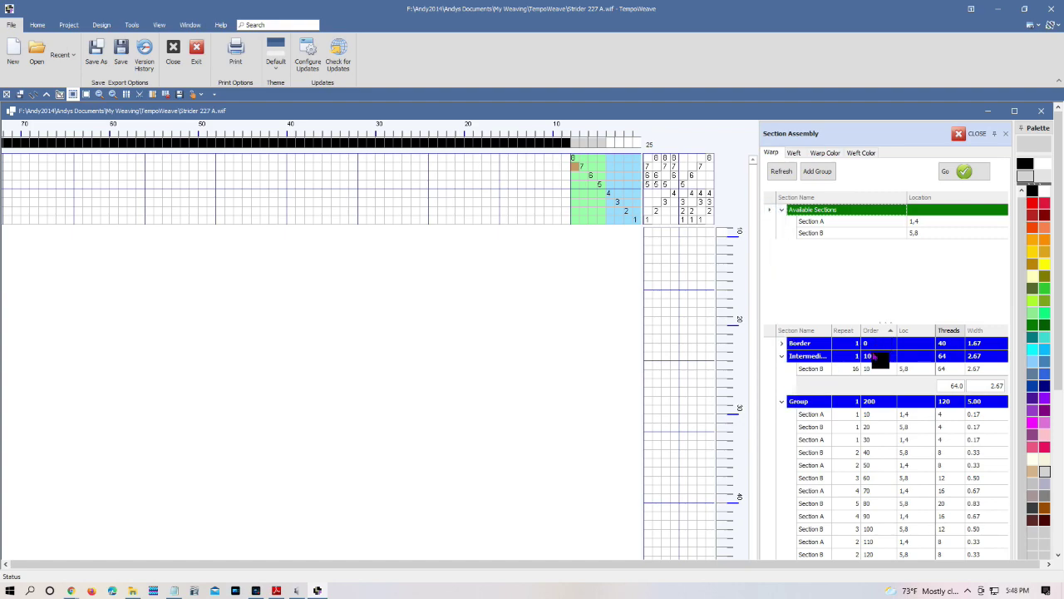
# Step: Expand the Border group and enlarge the list to show its five section rows
pyautogui.click(782, 343)
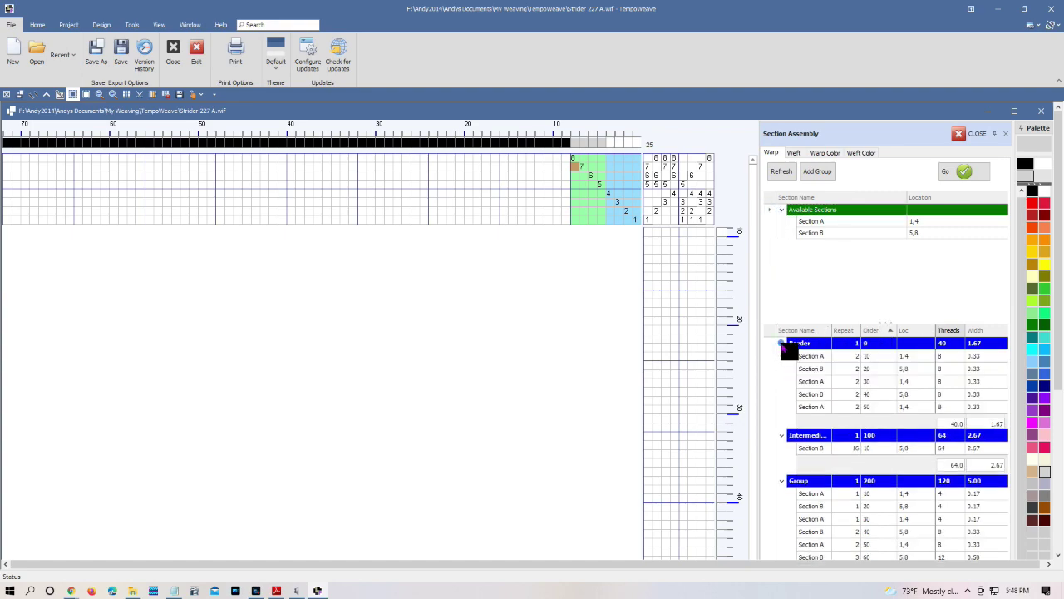
pyautogui.moveTo(847, 329); pyautogui.dragTo(858, 255)
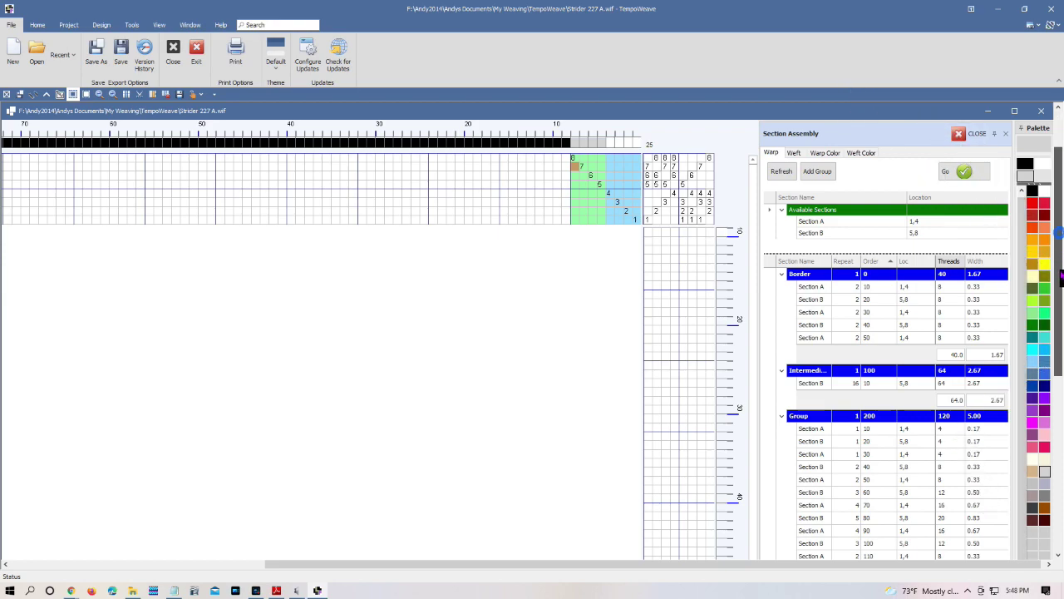
pyautogui.scroll(-2, 1061, 295)
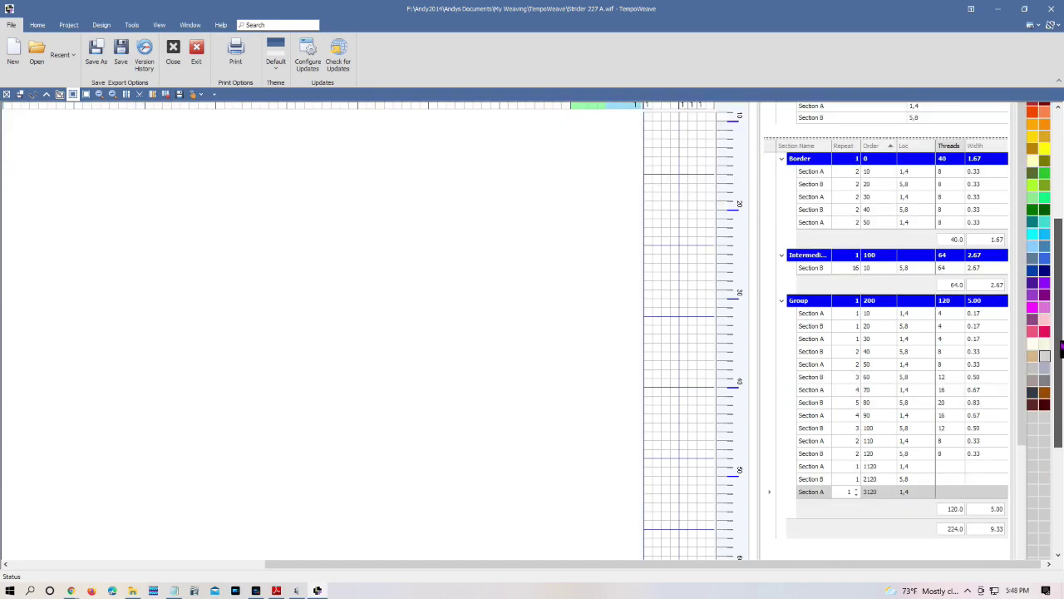
pyautogui.scroll(-2, 1062, 341)
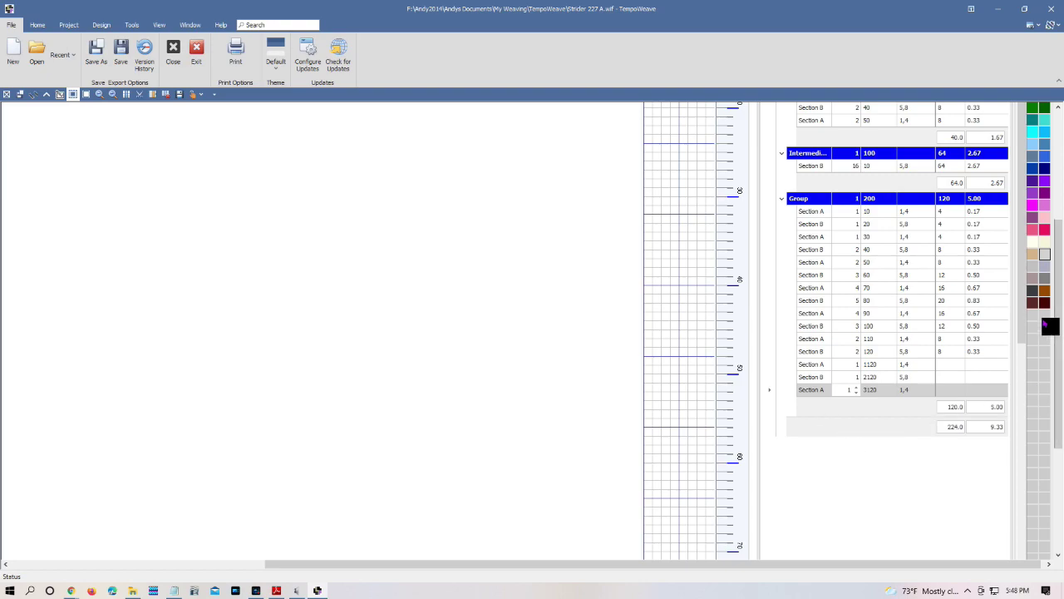
pyautogui.scroll(1, 1050, 326)
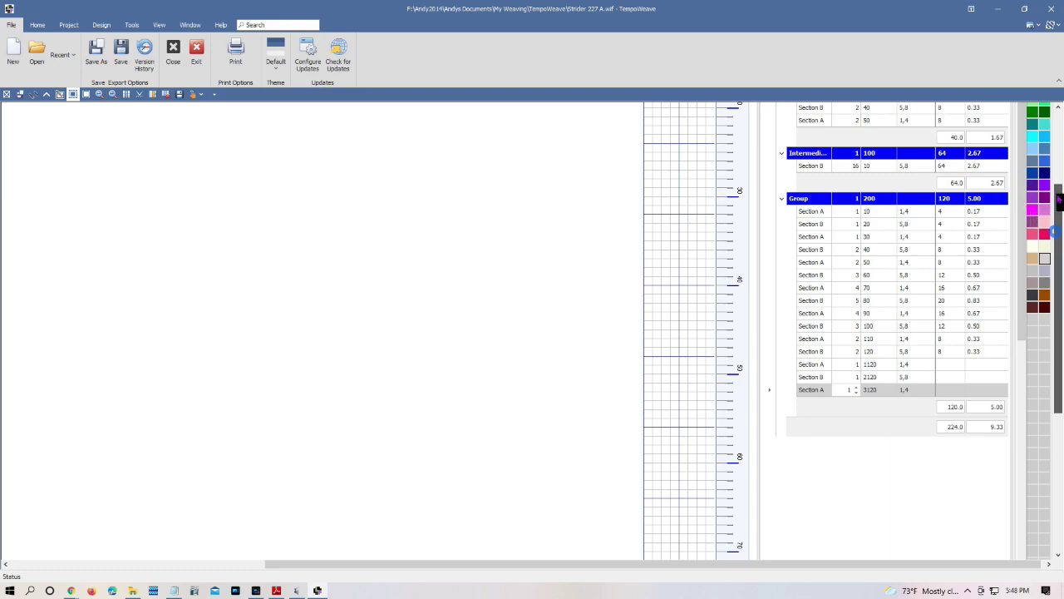
pyautogui.scroll(2, 1059, 199)
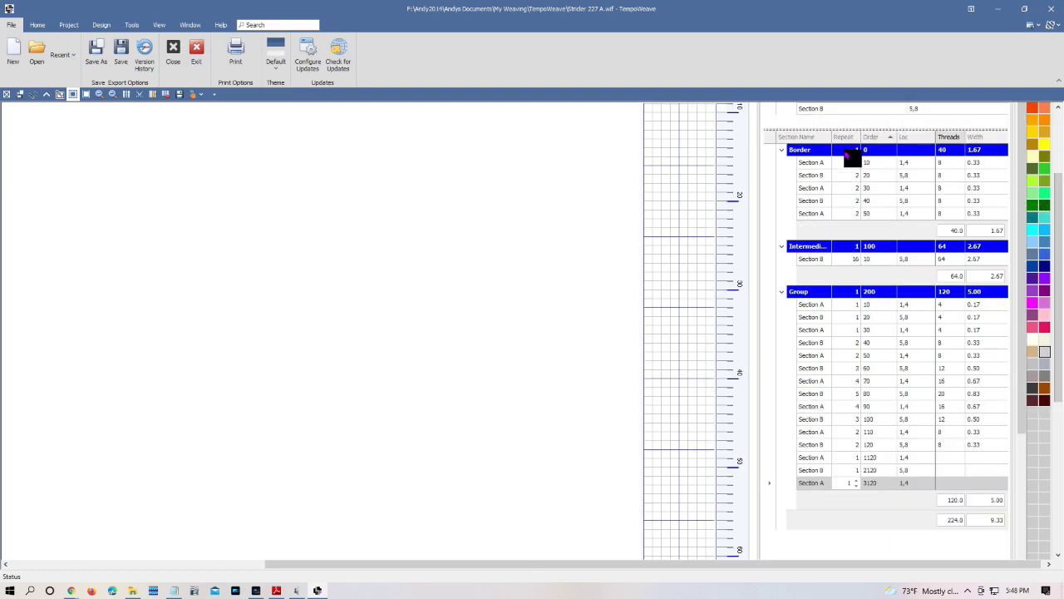
pyautogui.scroll(-4, 942, 481)
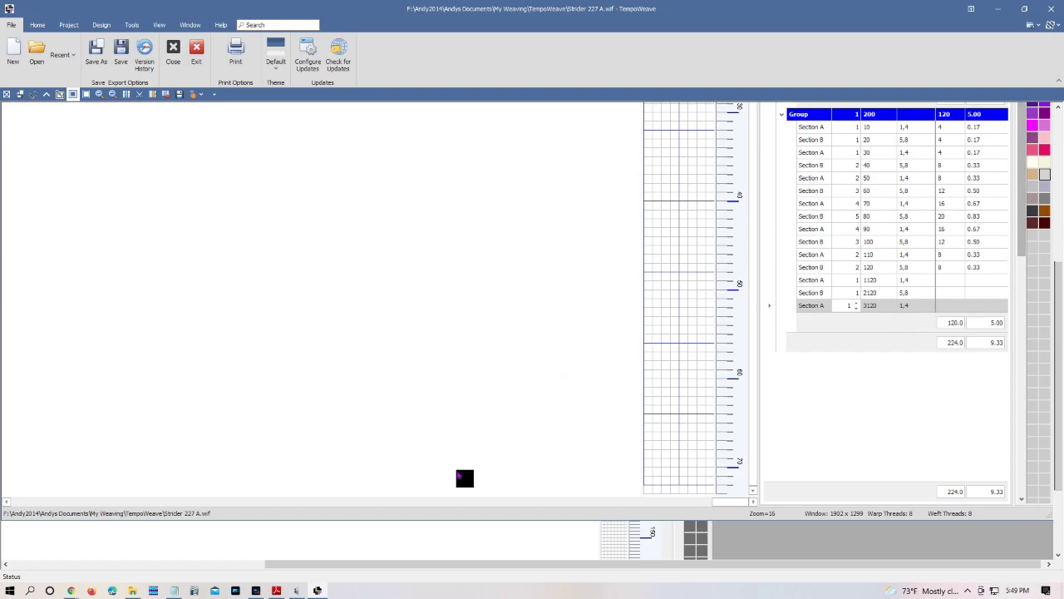
pyautogui.click(530, 549)
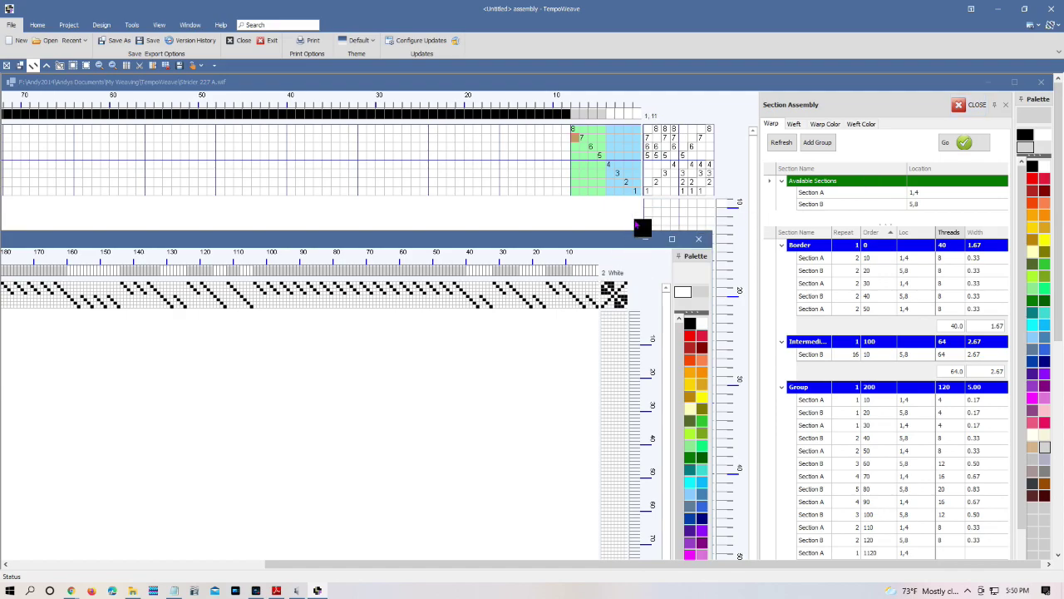
# Step: Maximise the untitled assembly draft and launch Tromp as Writ from the drafting tools
pyautogui.moveTo(602, 240); pyautogui.dragTo(906, 153)
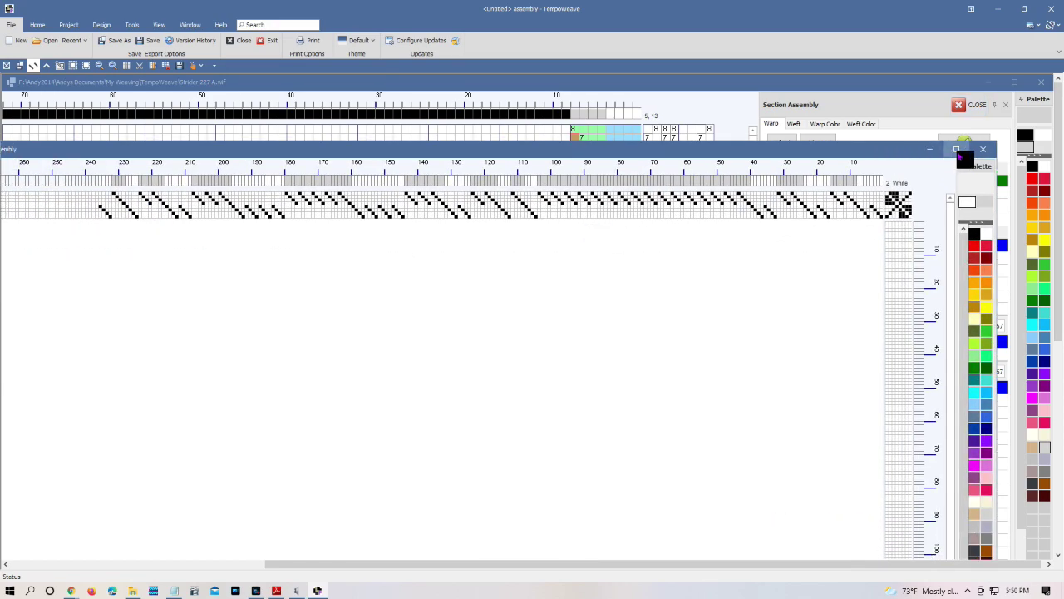
pyautogui.click(956, 148)
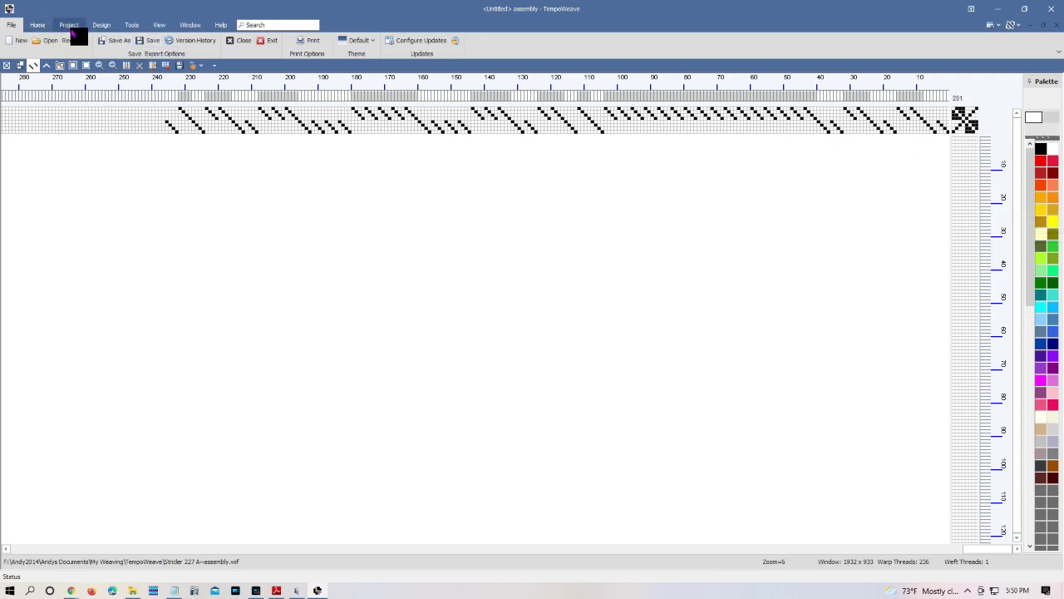
pyautogui.click(98, 25)
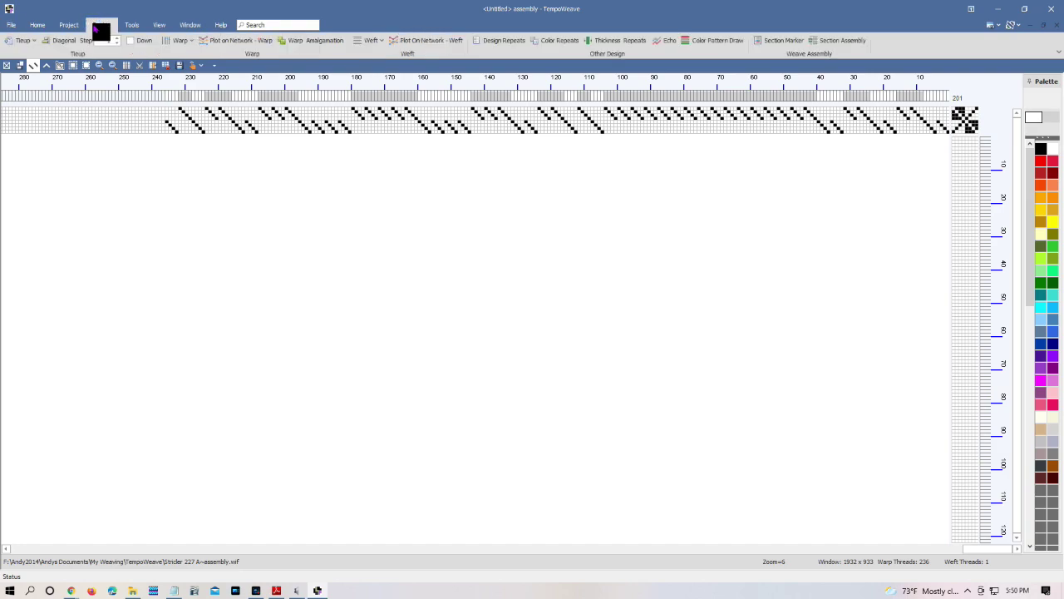
pyautogui.click(129, 27)
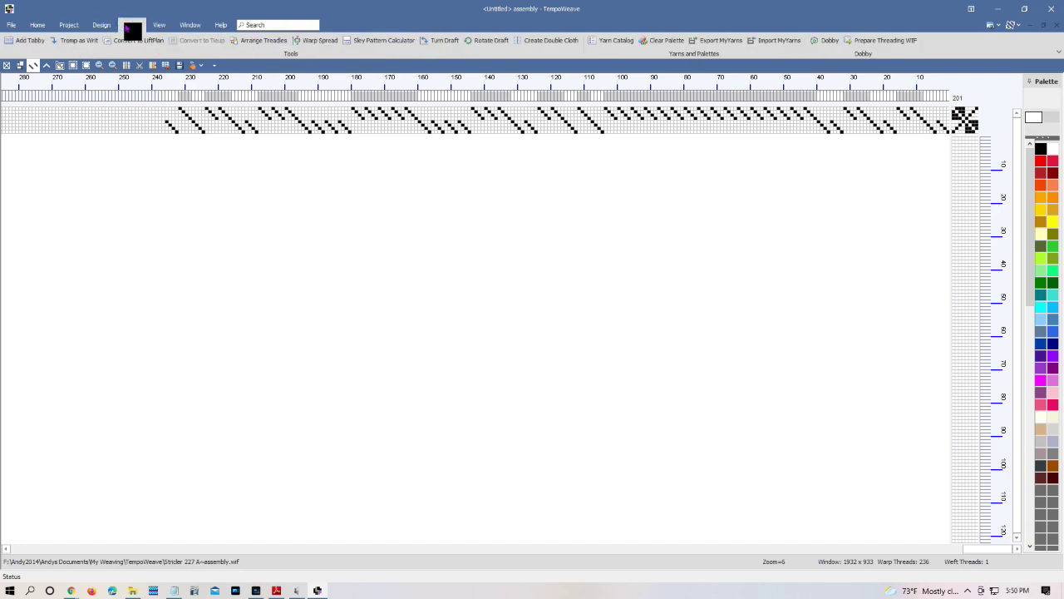
pyautogui.click(70, 43)
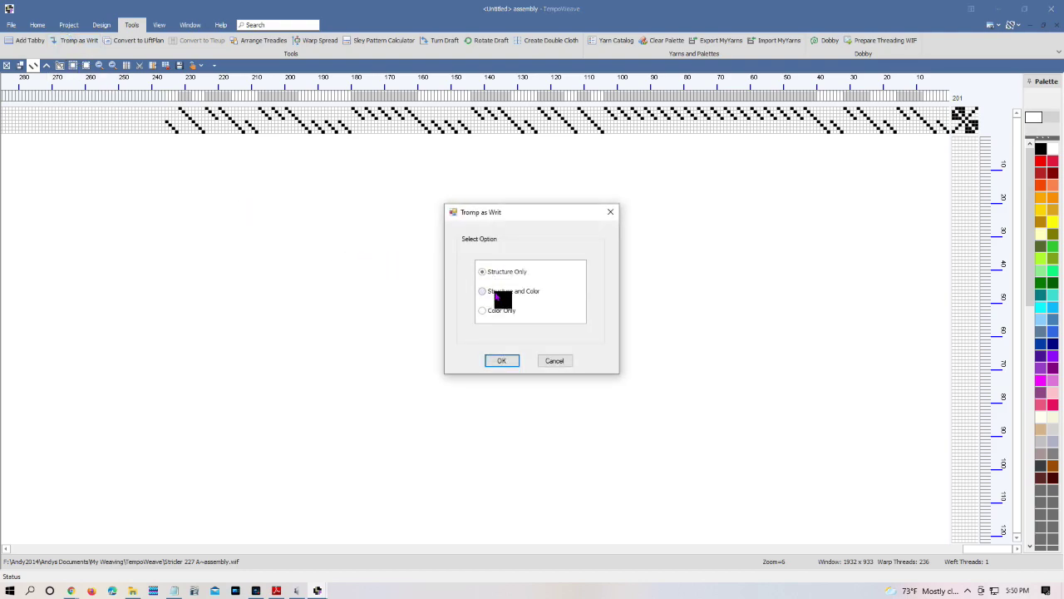
# Step: Apply tromp as writ, then paint the weft threads with red as current colour
pyautogui.click(501, 362)
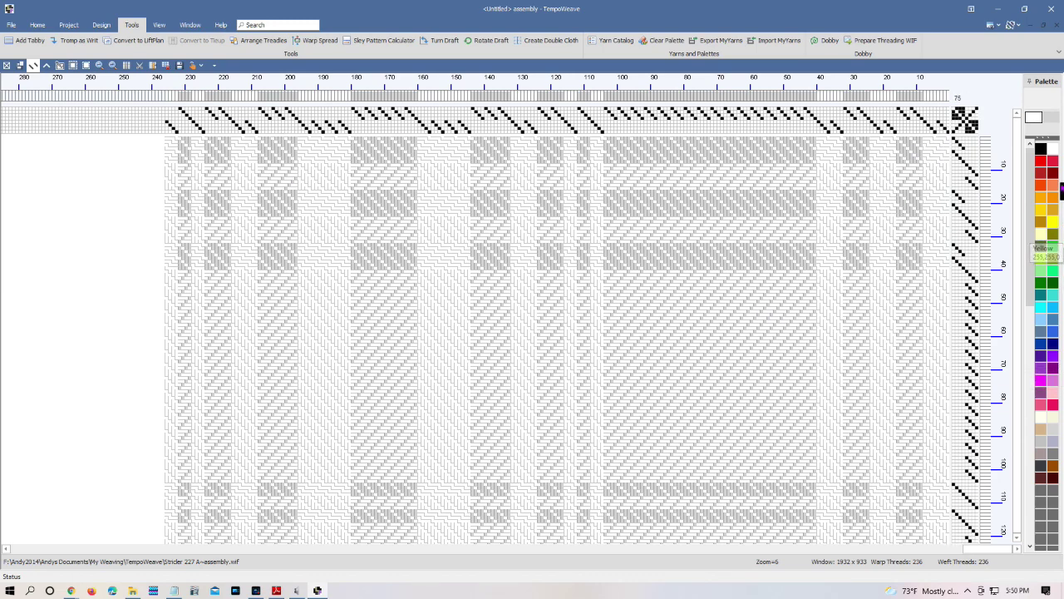
pyautogui.click(1042, 162)
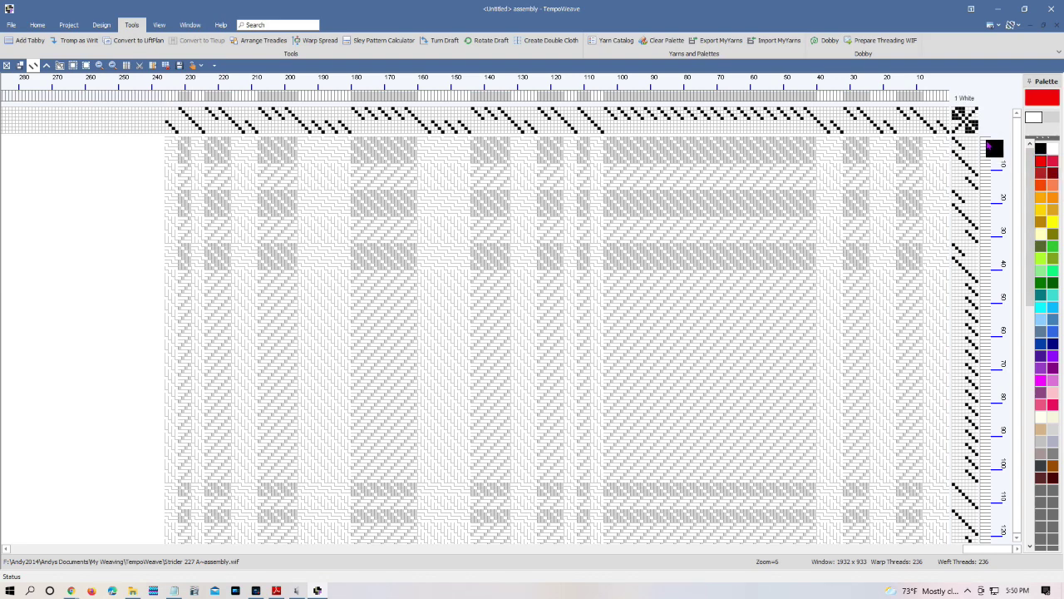
pyautogui.moveTo(987, 141); pyautogui.dragTo(998, 548)
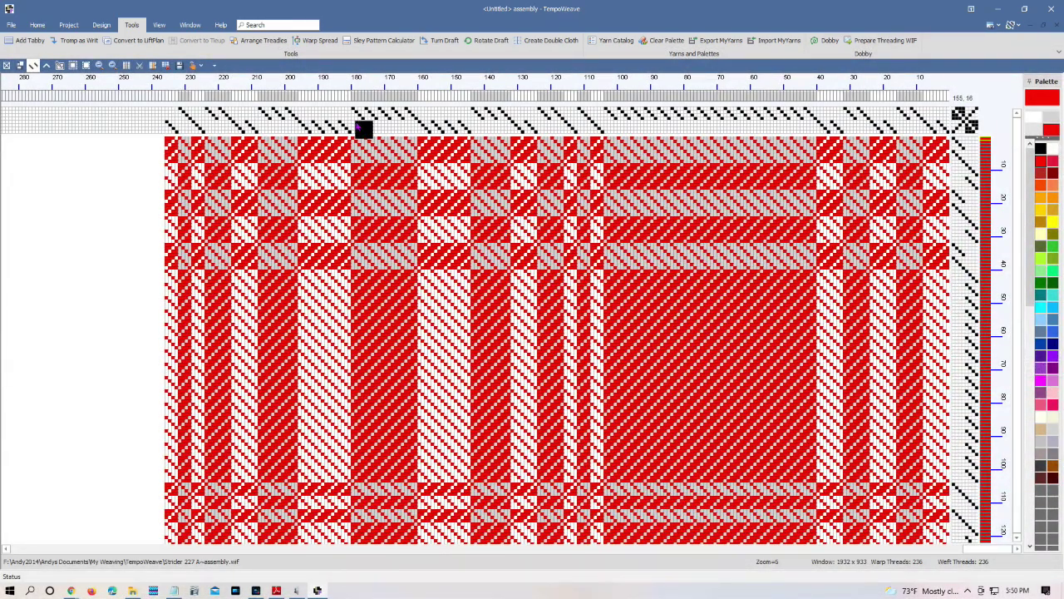
# Step: Zoom out and paint the remaining weft threads red, completing the red-and-white plaid
pyautogui.click(108, 71)
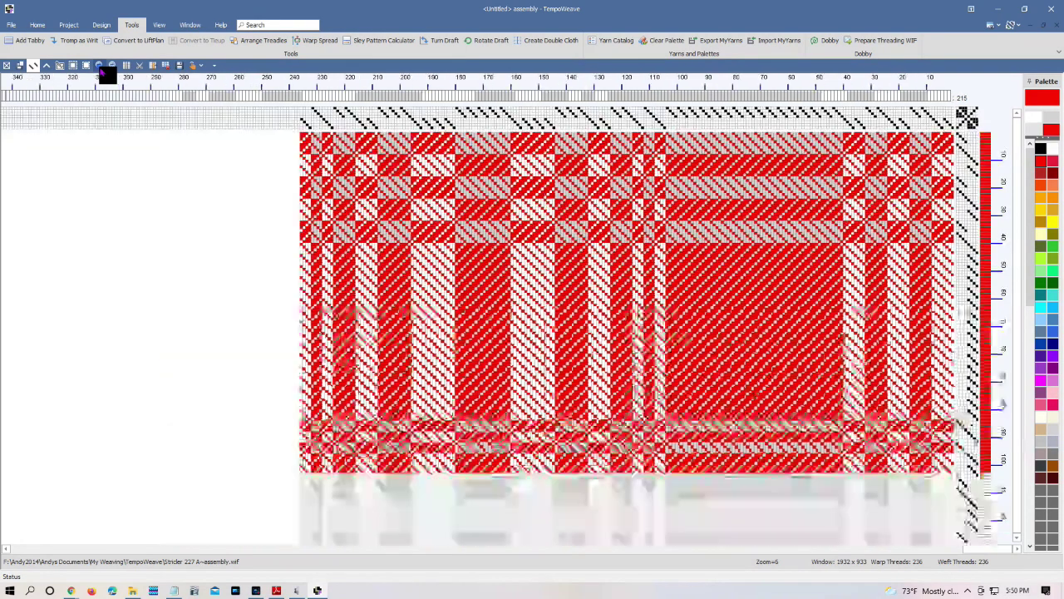
pyautogui.click(109, 72)
pyautogui.click(108, 71)
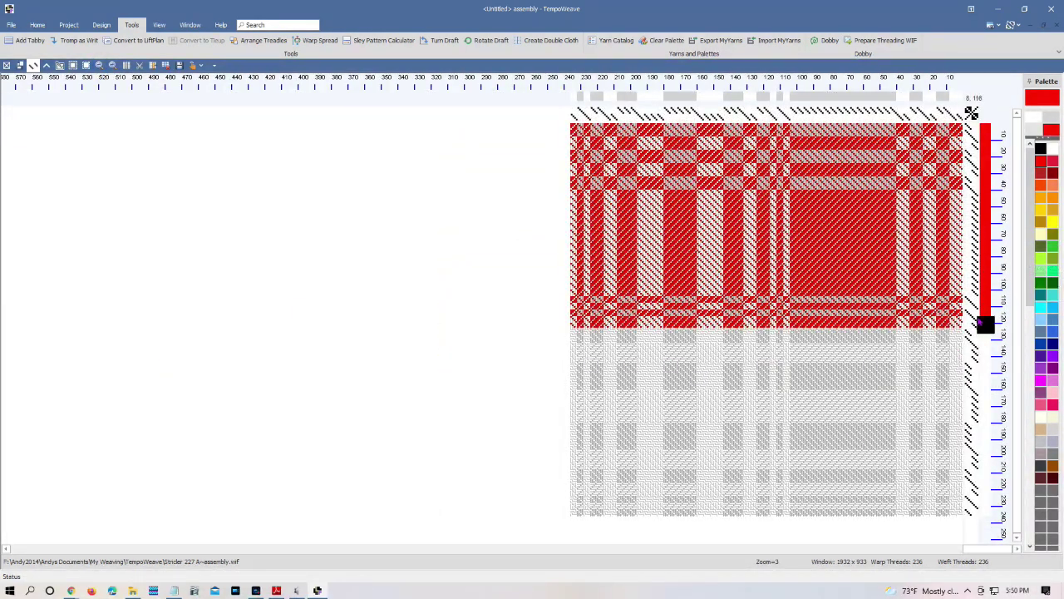
pyautogui.moveTo(981, 321); pyautogui.dragTo(994, 519)
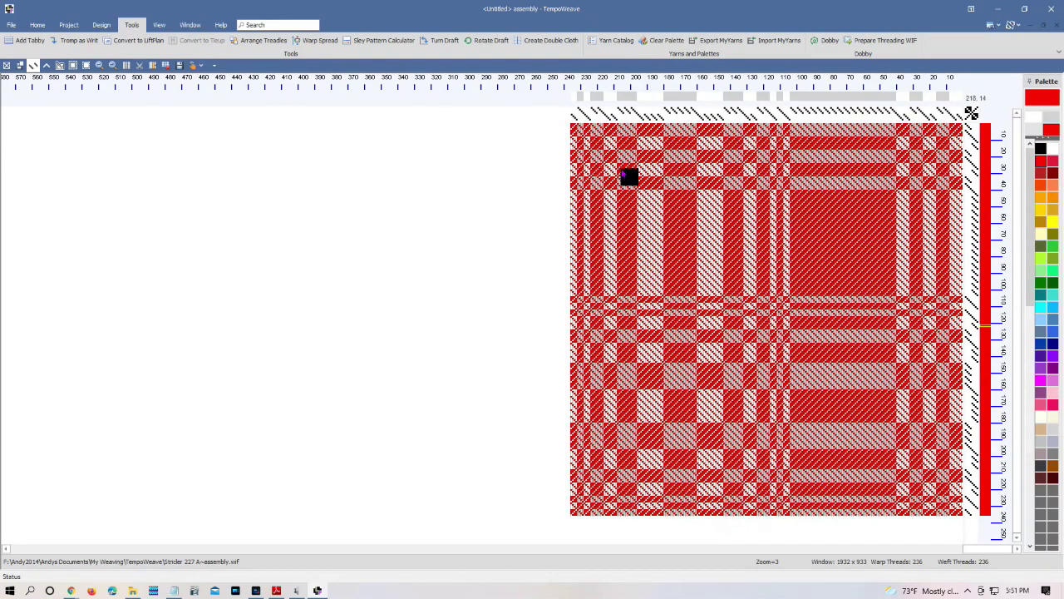
pyautogui.click(74, 66)
# Step: Select a threading range and paste it at the left end, extending the warp to 300 threads
pyautogui.click(113, 67)
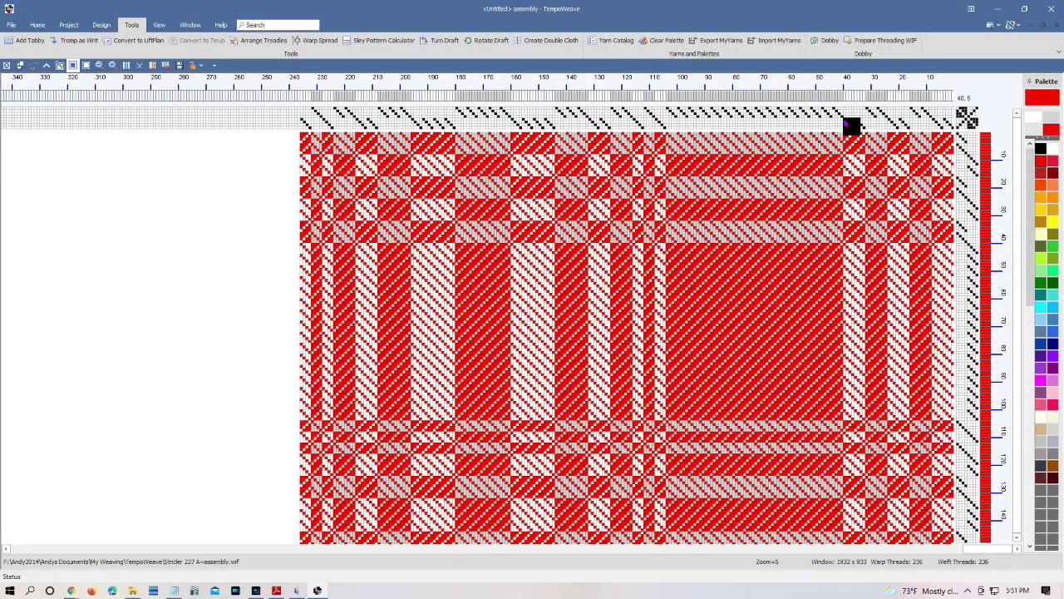
pyautogui.moveTo(847, 135); pyautogui.dragTo(672, 116)
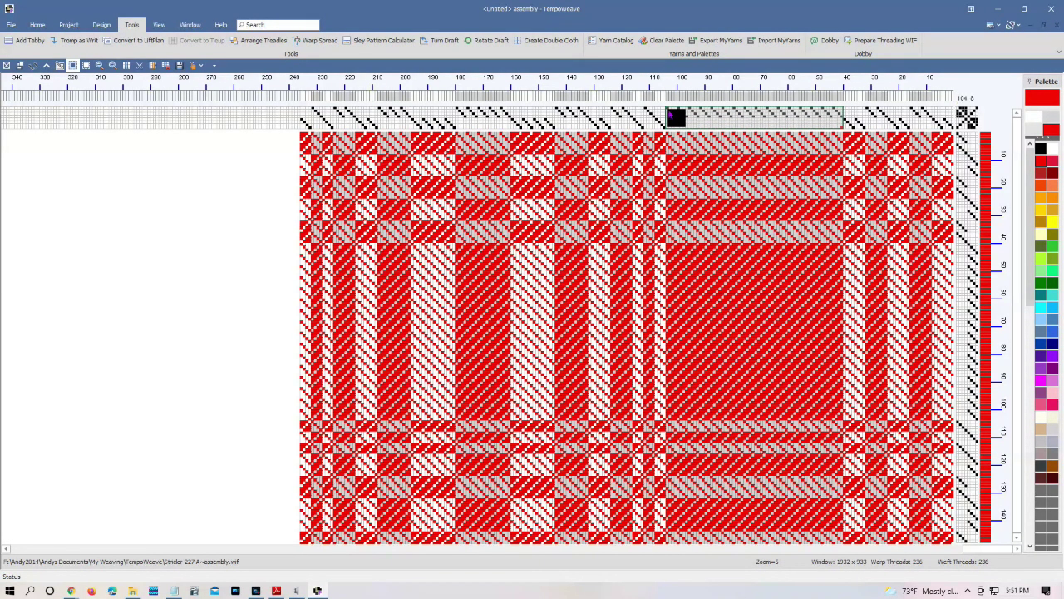
pyautogui.click(301, 129)
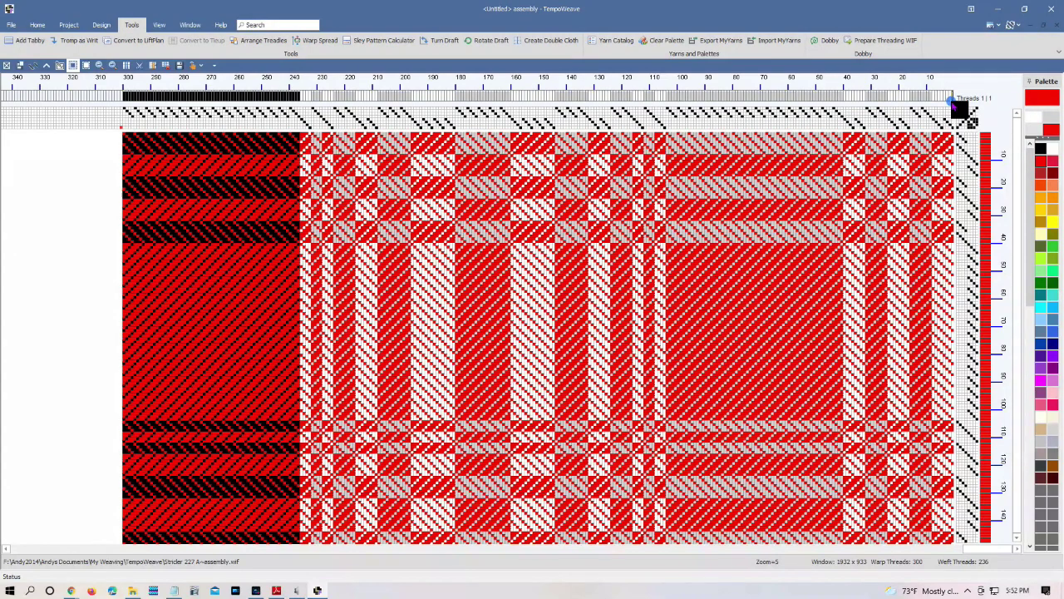
# Step: Copy threading threads 1–40 and paste them onto the left end, extending the warp to 340
pyautogui.moveTo(954, 104); pyautogui.dragTo(927, 106)
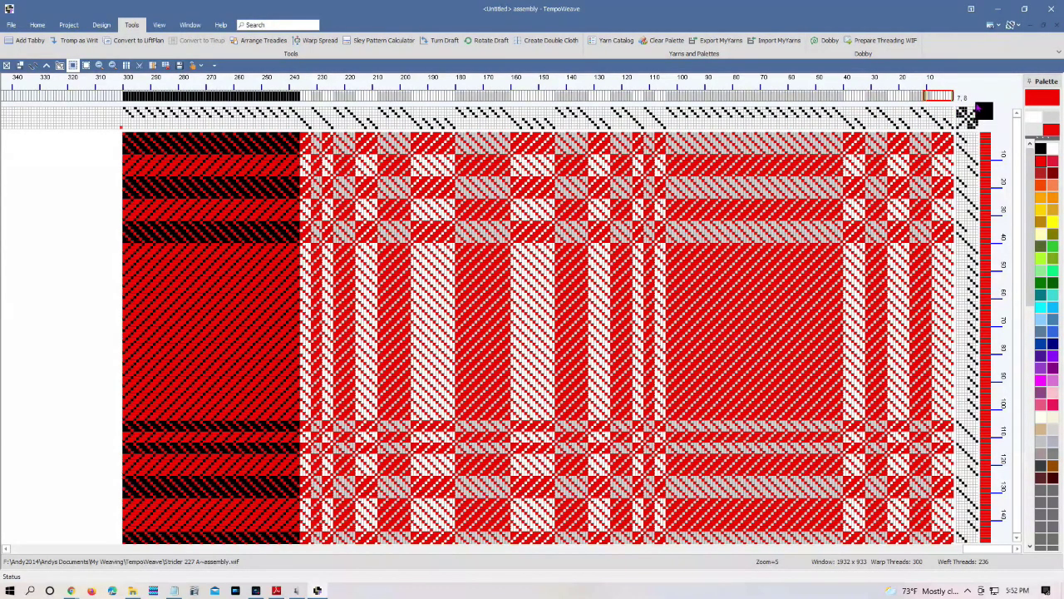
pyautogui.moveTo(954, 131); pyautogui.dragTo(852, 126)
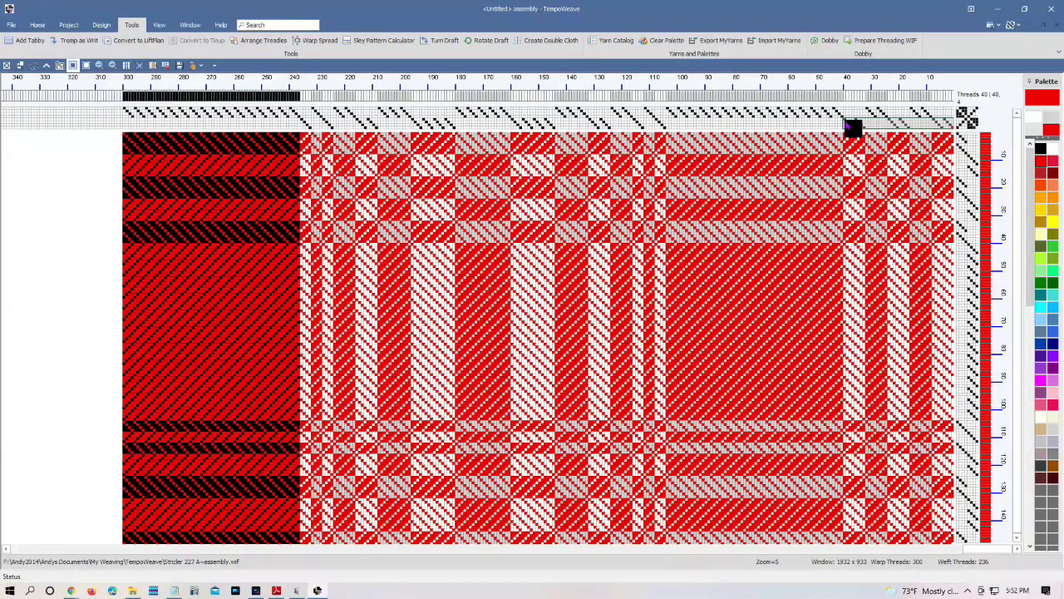
pyautogui.moveTo(849, 123); pyautogui.dragTo(849, 114)
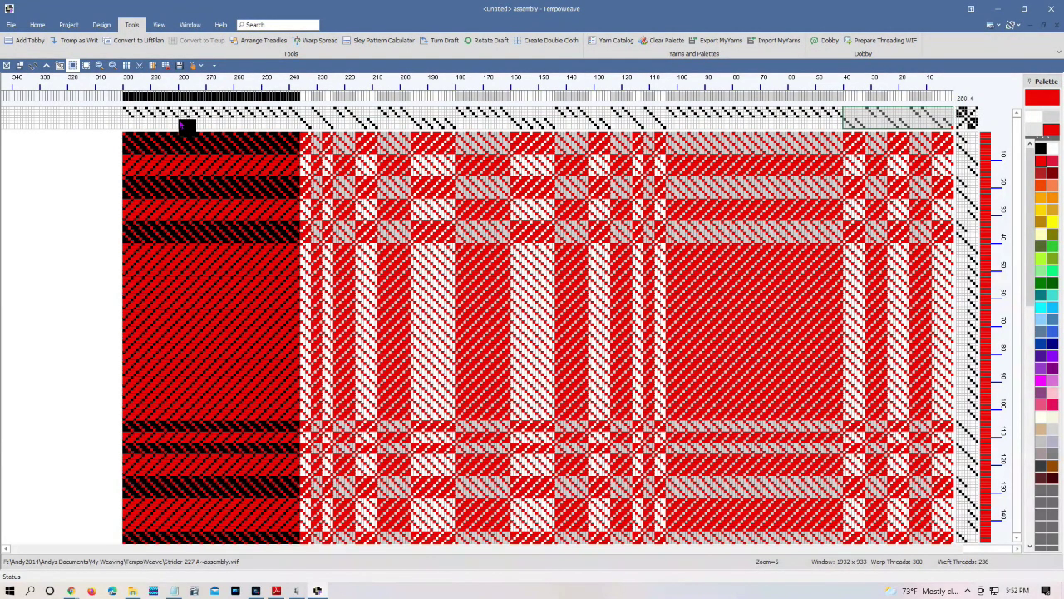
pyautogui.click(121, 128)
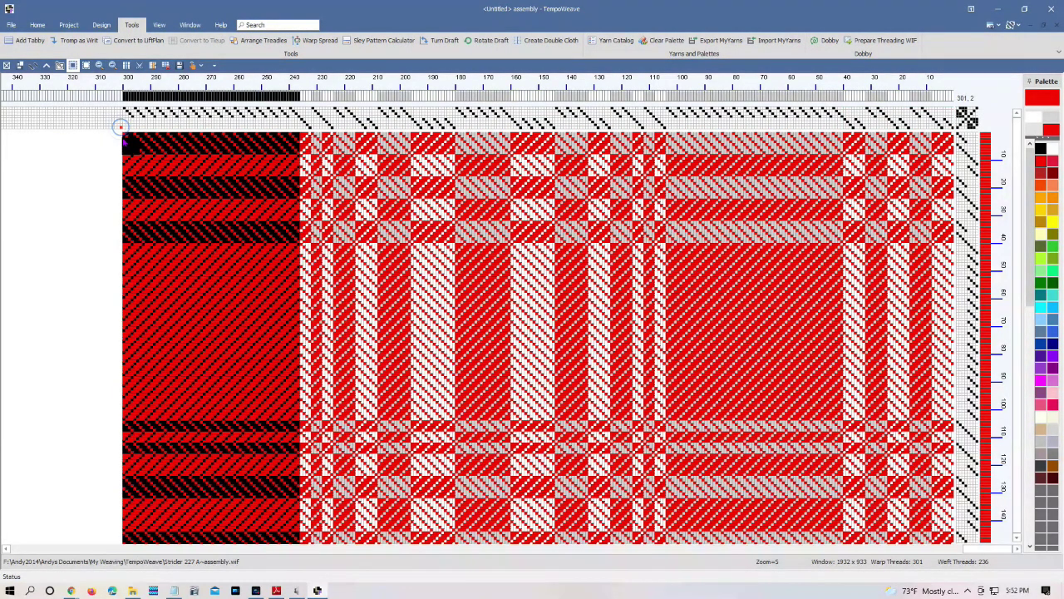
pyautogui.hotkey('ctrl', 'v')
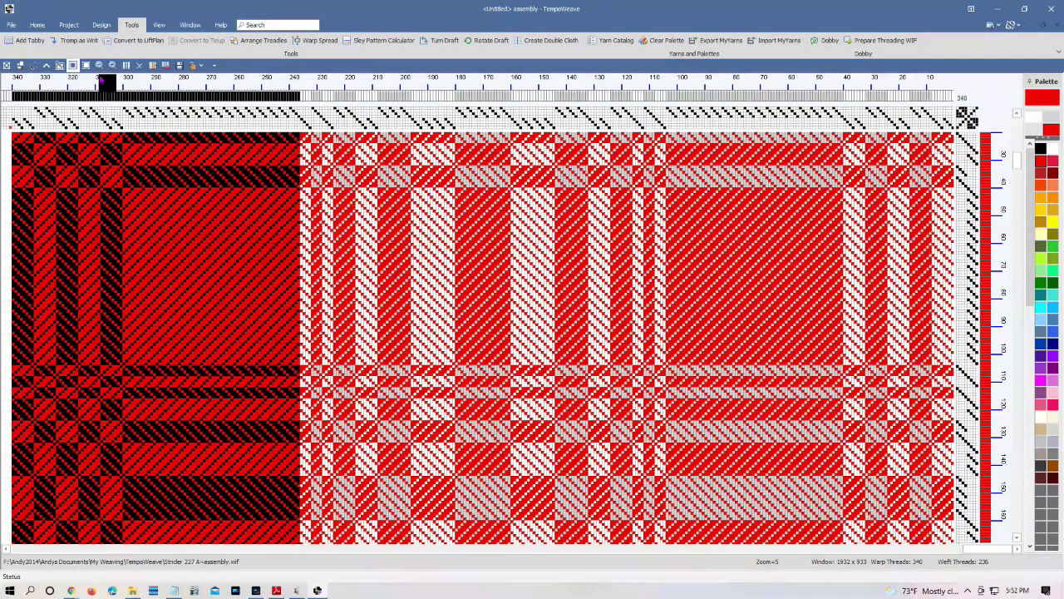
# Step: Make white the current colour and start recolouring the added warp threads white
pyautogui.click(1052, 144)
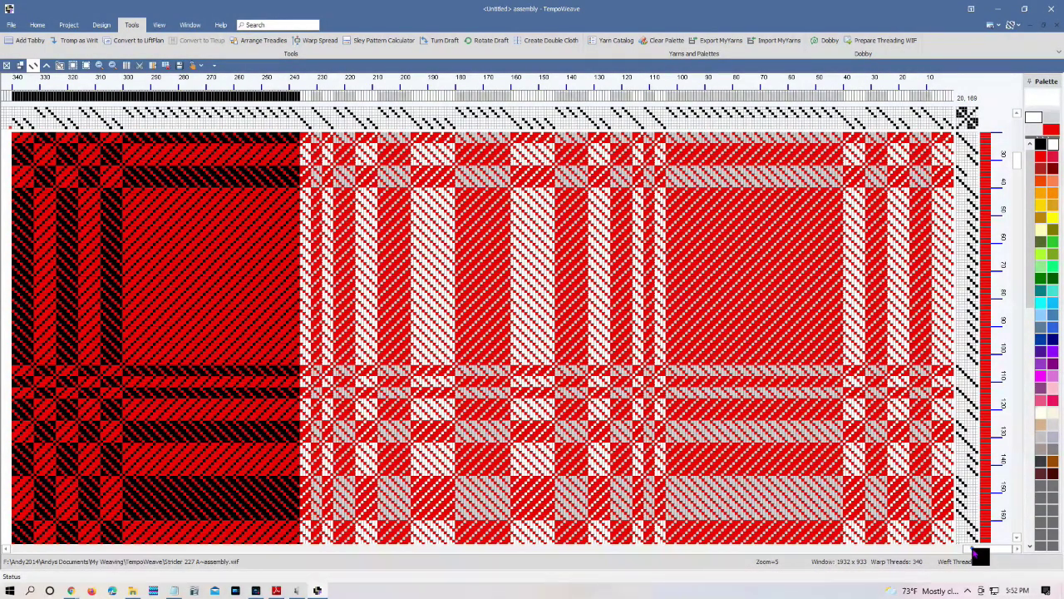
pyautogui.hscroll(-5, 977, 560)
pyautogui.hscroll(1, 922, 560)
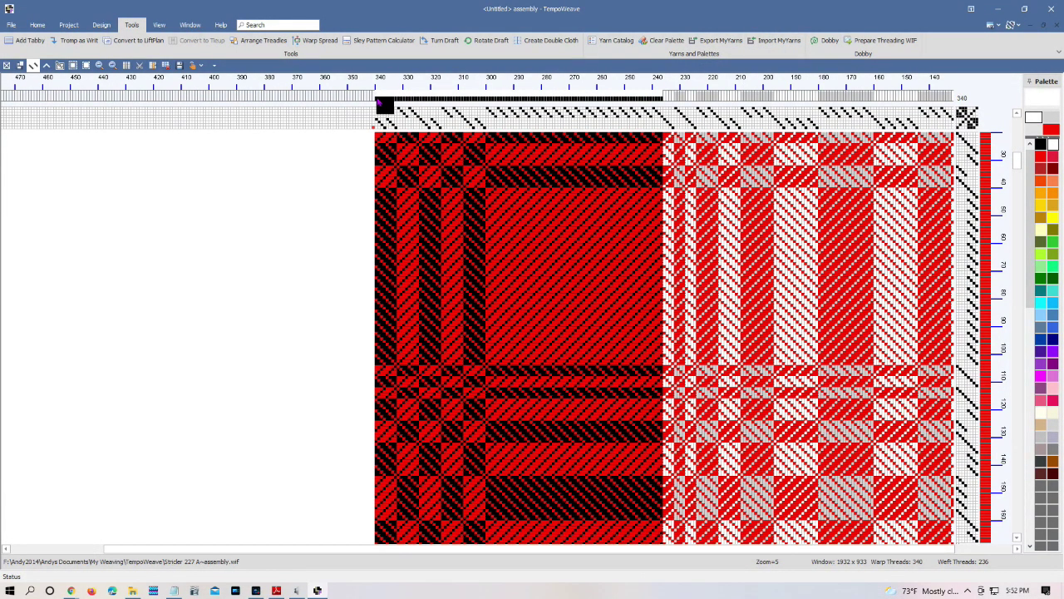
pyautogui.moveTo(661, 101); pyautogui.dragTo(385, 104)
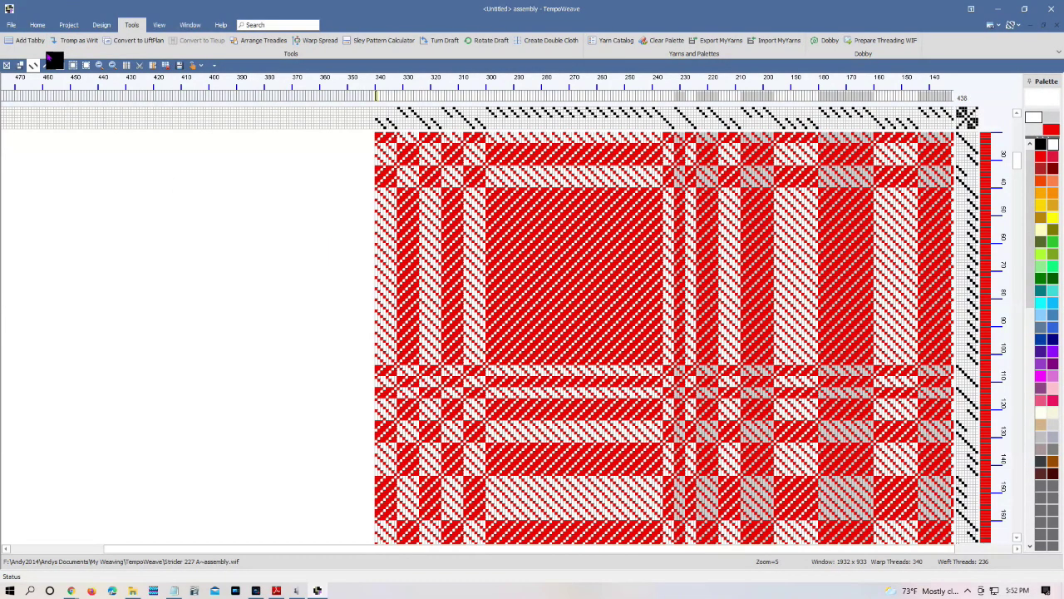
# Step: Finish whitening warp threads 237–340 and zoom to view the full 340 × 236 draft
pyautogui.click(99, 65)
pyautogui.click(99, 65)
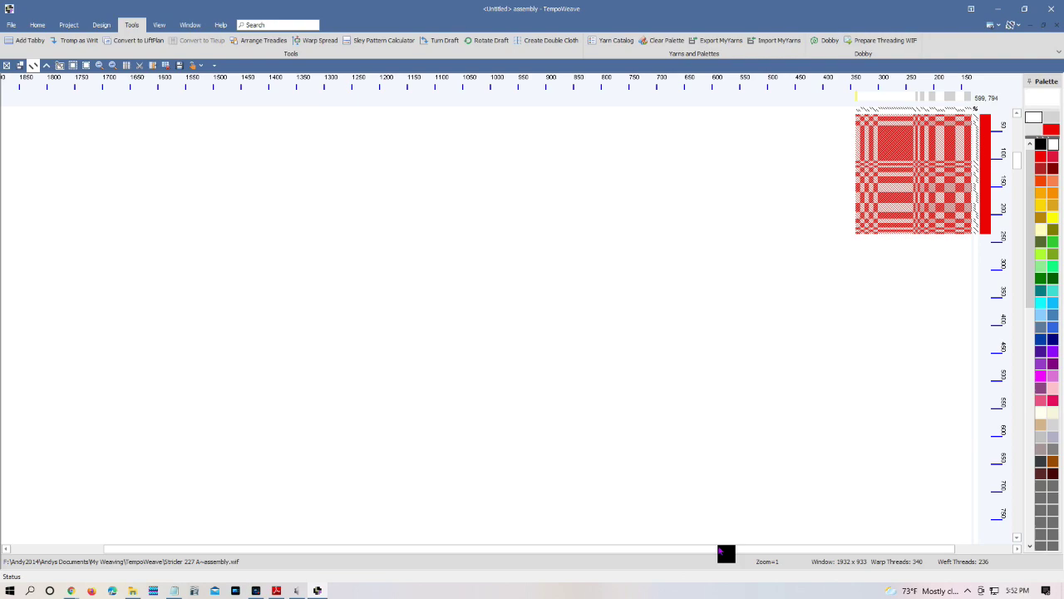
pyautogui.click(956, 548)
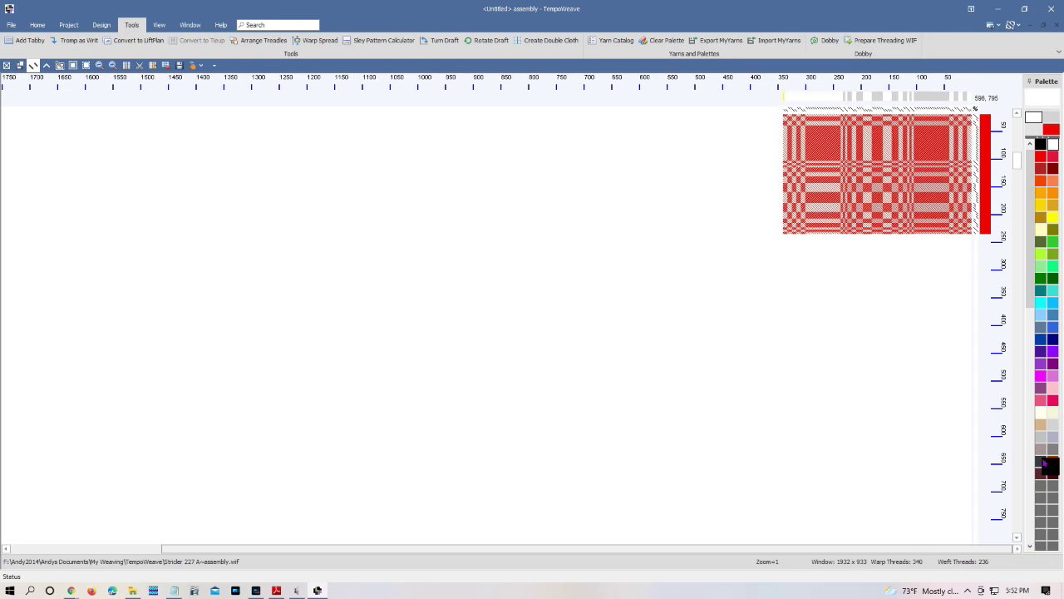
pyautogui.moveTo(1046, 466); pyautogui.dragTo(986, 159)
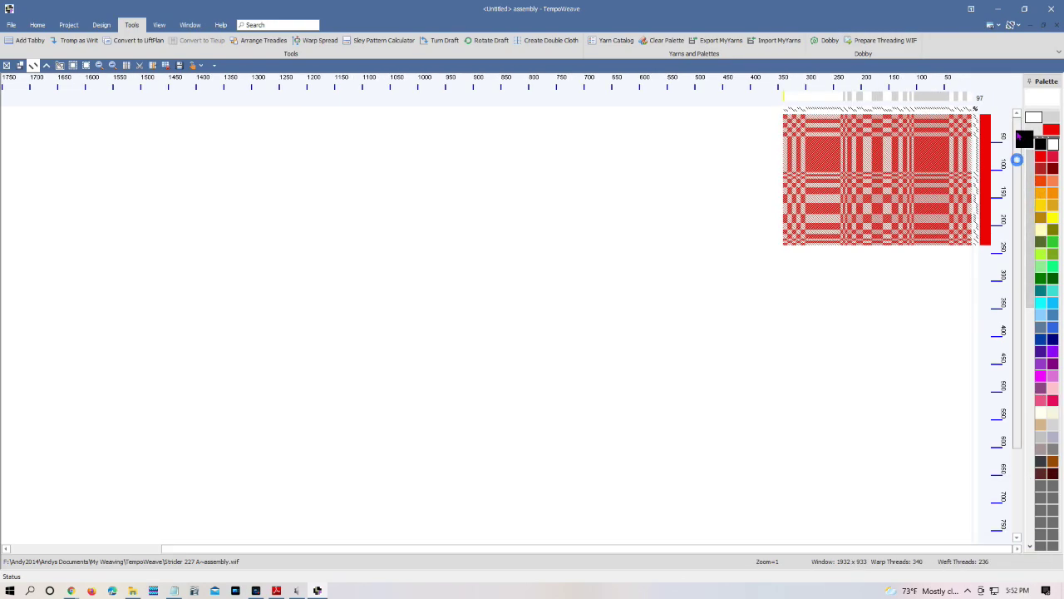
pyautogui.click(112, 66)
pyautogui.click(112, 67)
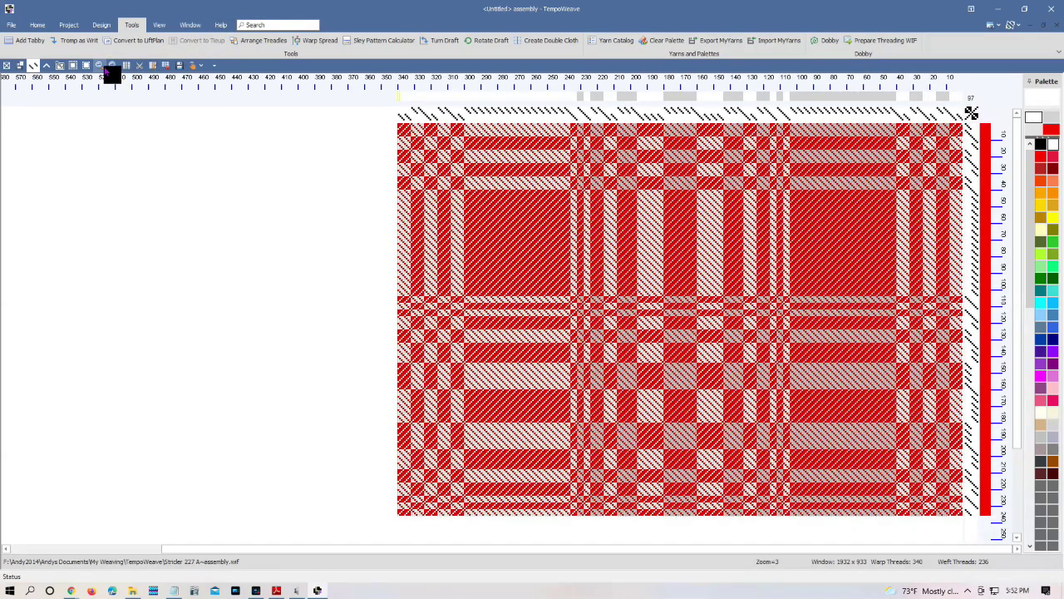
pyautogui.click(99, 66)
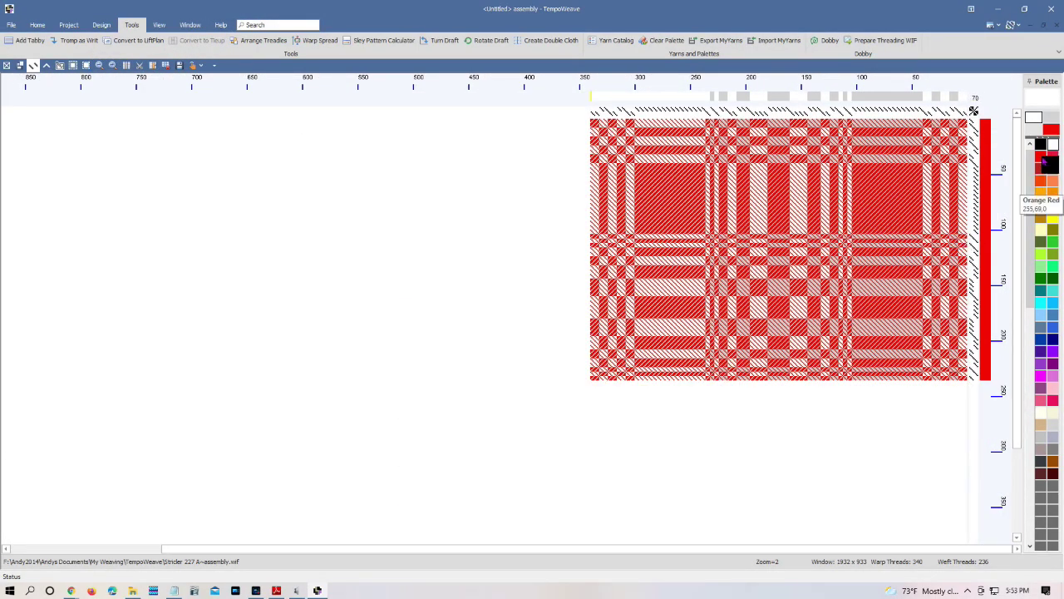
pyautogui.moveTo(1026, 161); pyautogui.dragTo(641, 180)
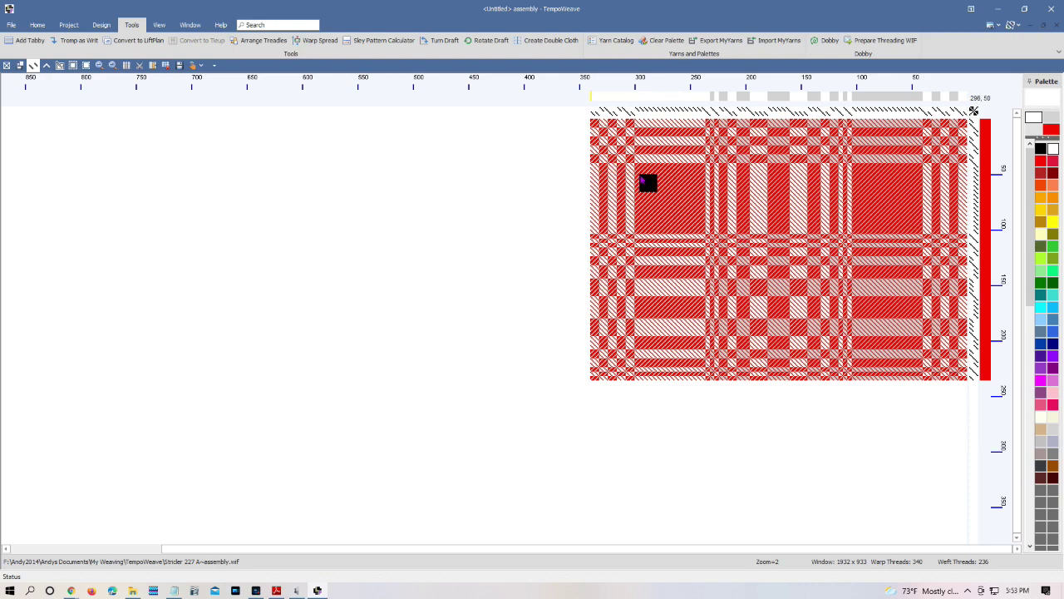